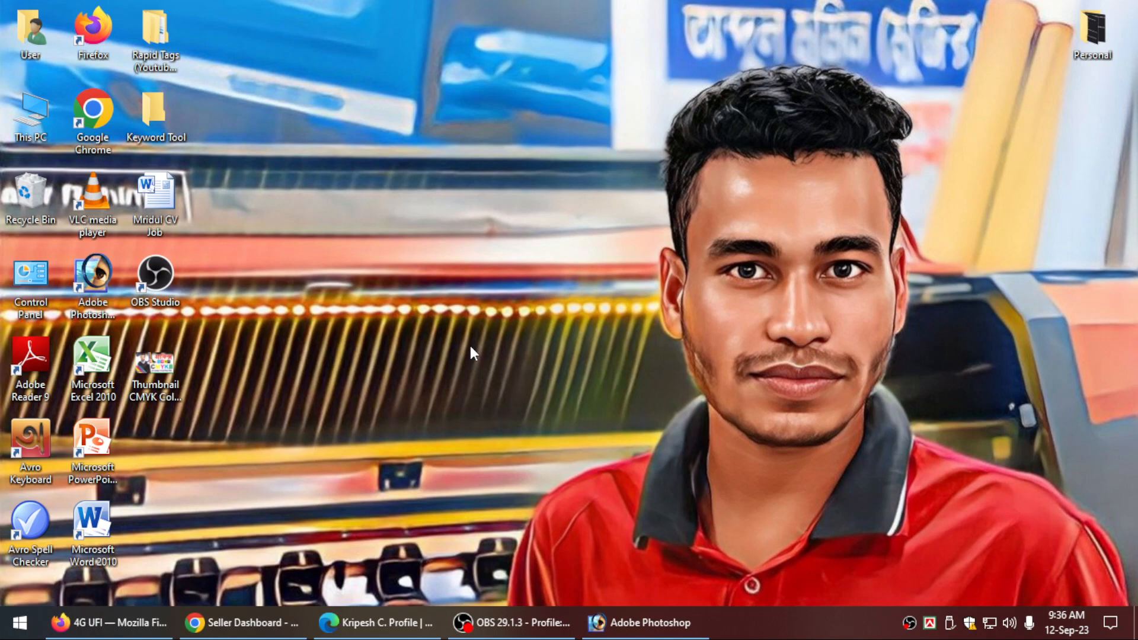
Step: Switch to Adobe Photoshop, create a blank portrait CMYK document and maximize its window
click(630, 608)
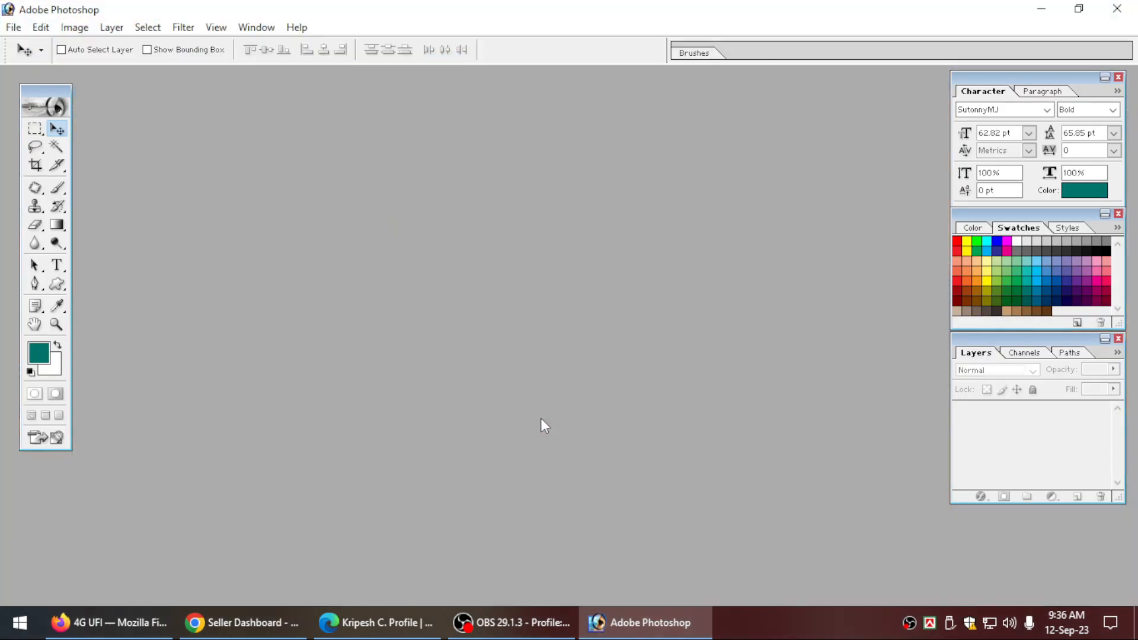
key(ctrl+n)
click(612, 207)
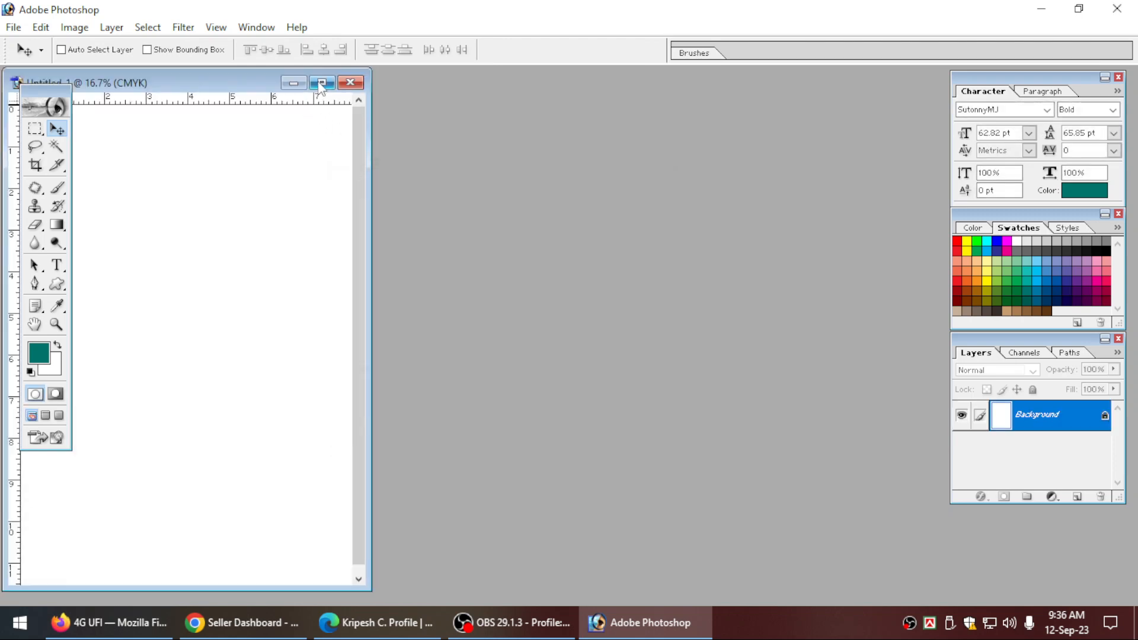
click(321, 83)
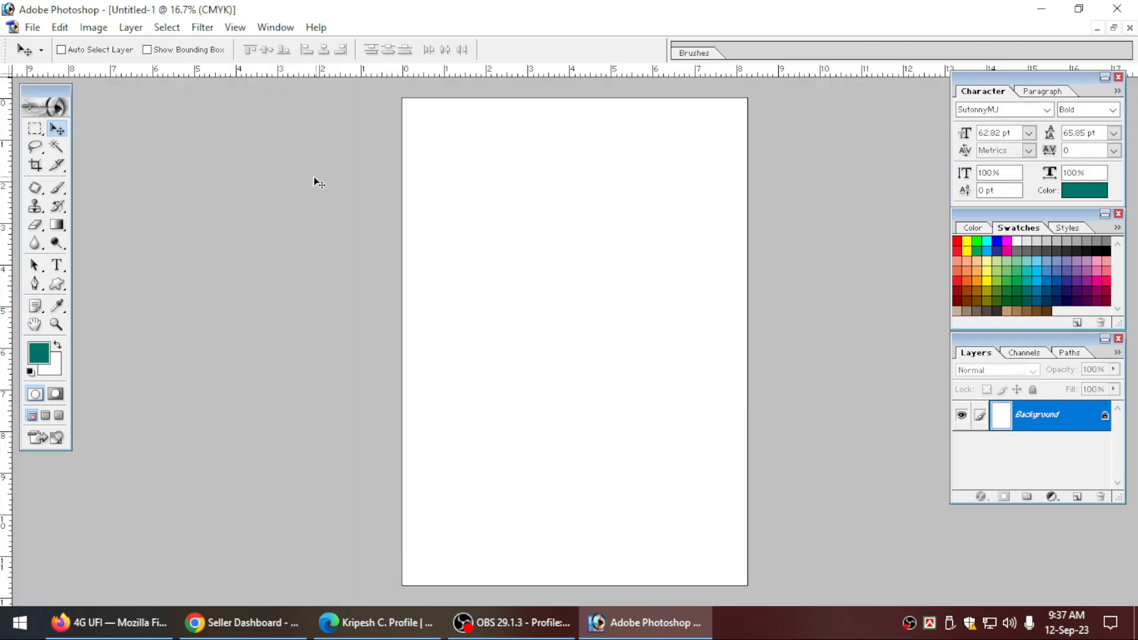
Step: Make a tall rectangular selection about 0.9 by 2.5 inches near the page's upper-left edge and add a new layer
click(35, 128)
drag(421, 201, 459, 306)
key(ctrl+shift+n)
key(Return)
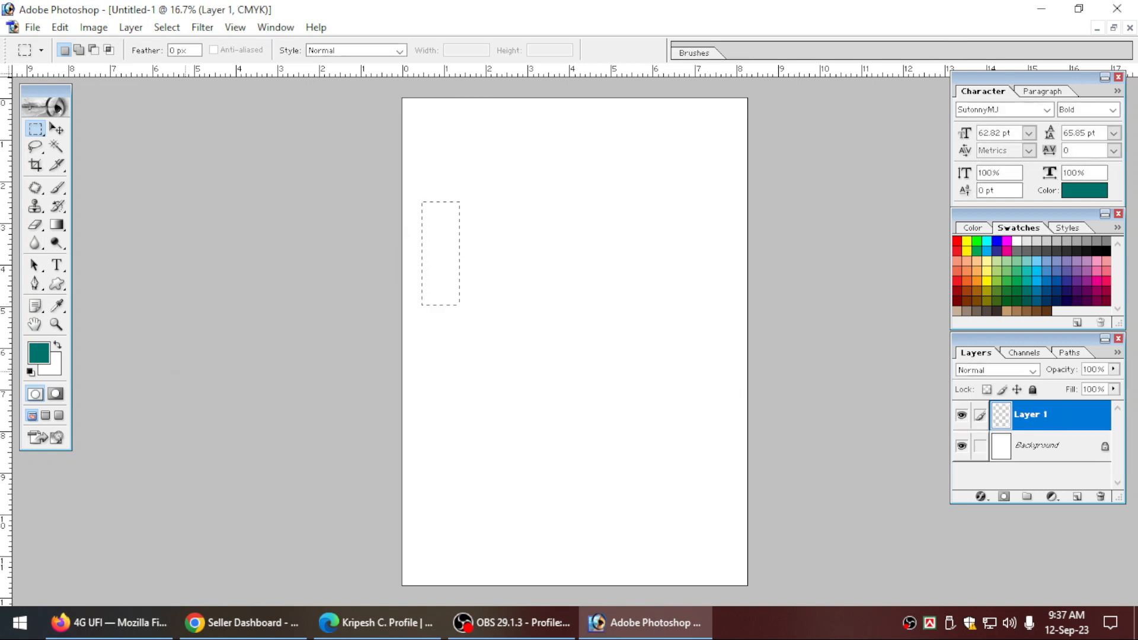
Step: Set the foreground color to C 100, M 0, Y 0, K 0 and fill the selection with it
click(39, 353)
key(Tab)
key(Tab)
key(Tab)
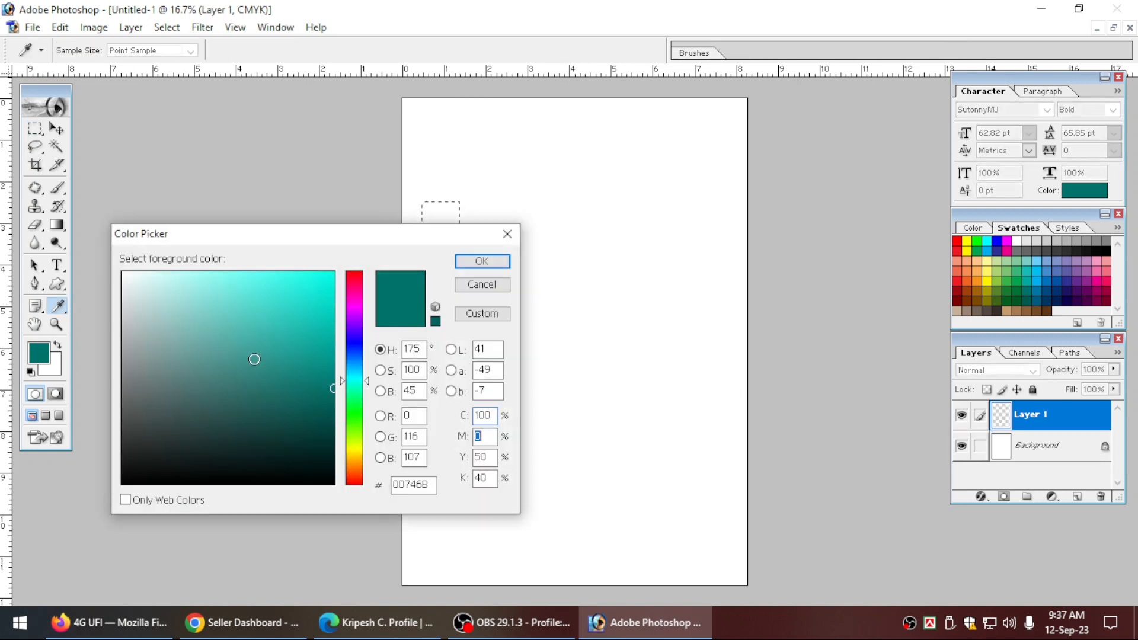
text(0)
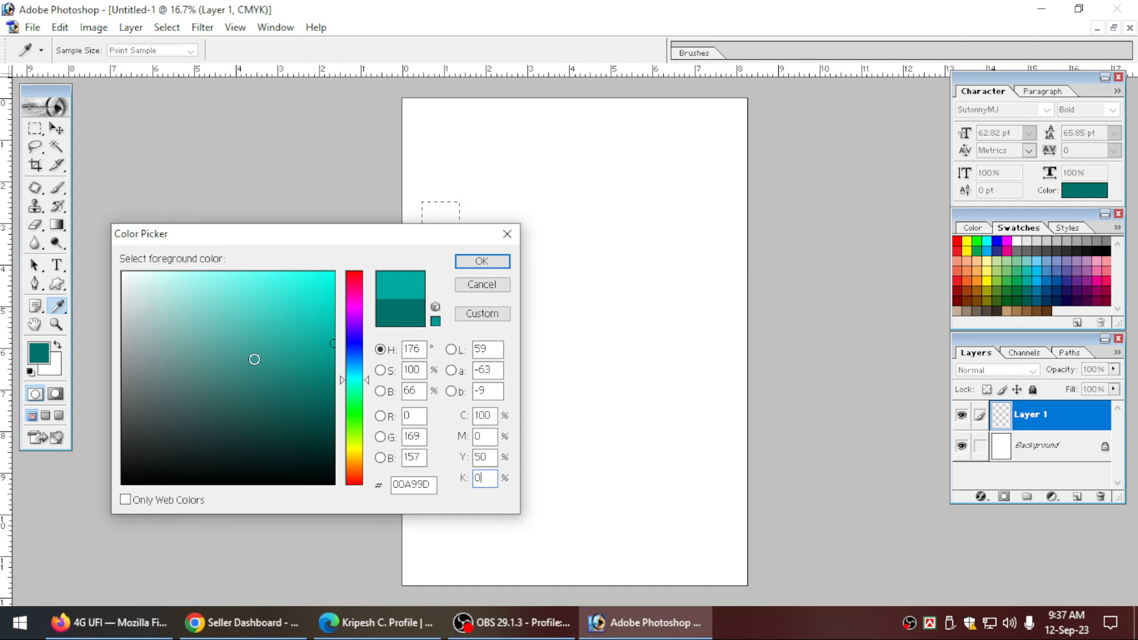
key(shift+Tab)
text(0)
key(Return)
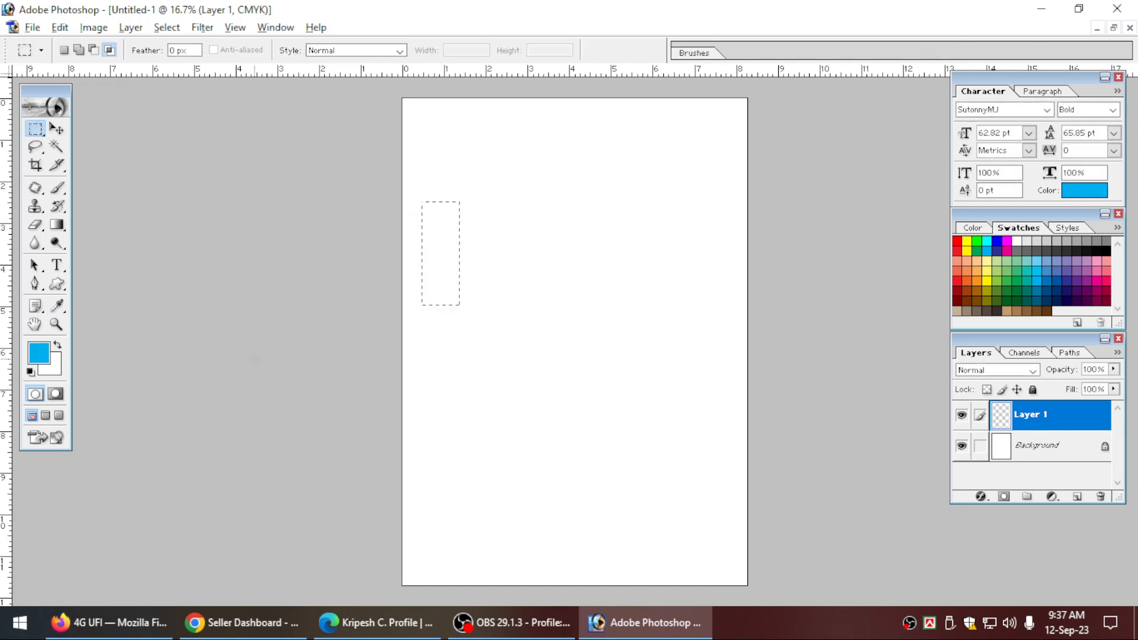
key(alt+BackSpace)
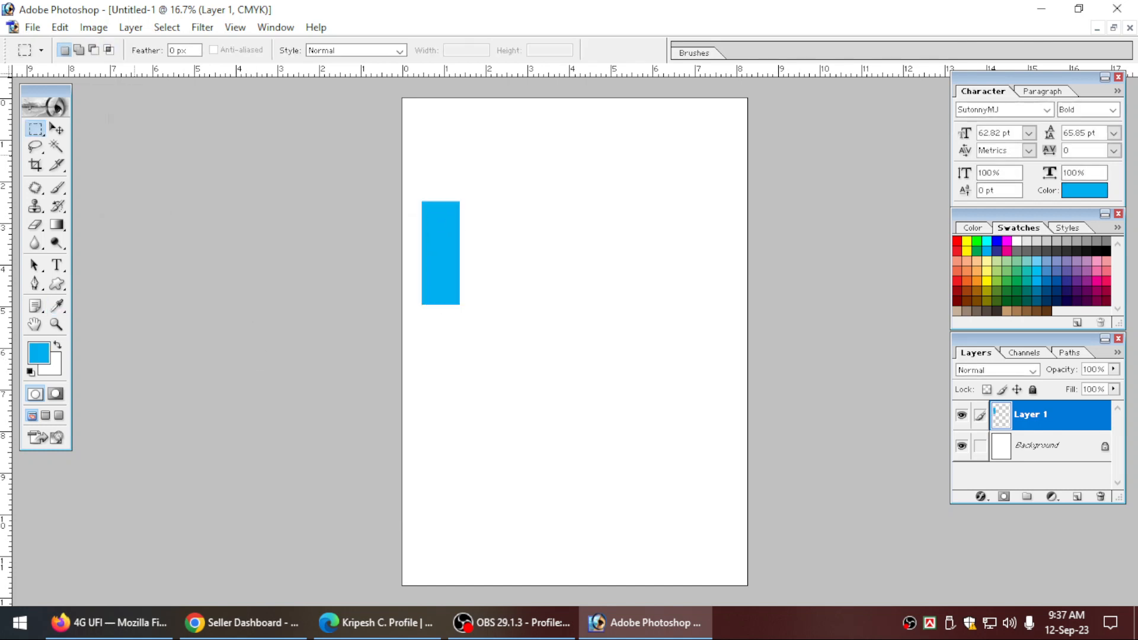
Step: Duplicate the cyan bar to its right and fill the copy with C 0, M 100, Y 0, K 0
key(v)
drag(436, 272, 499, 270)
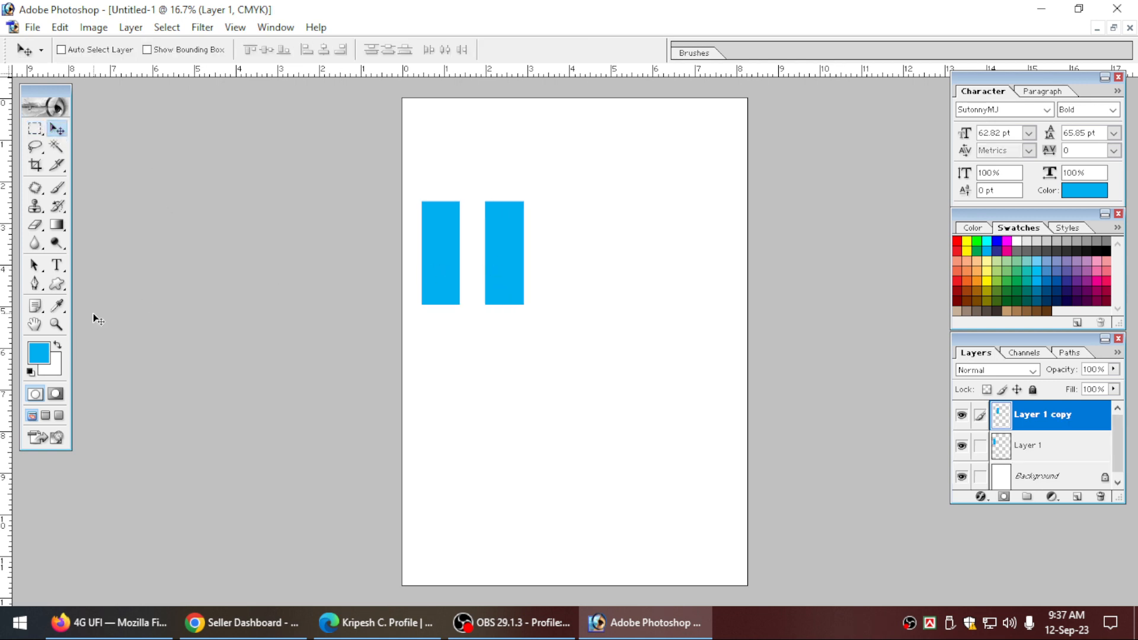
click(46, 351)
key(Tab)
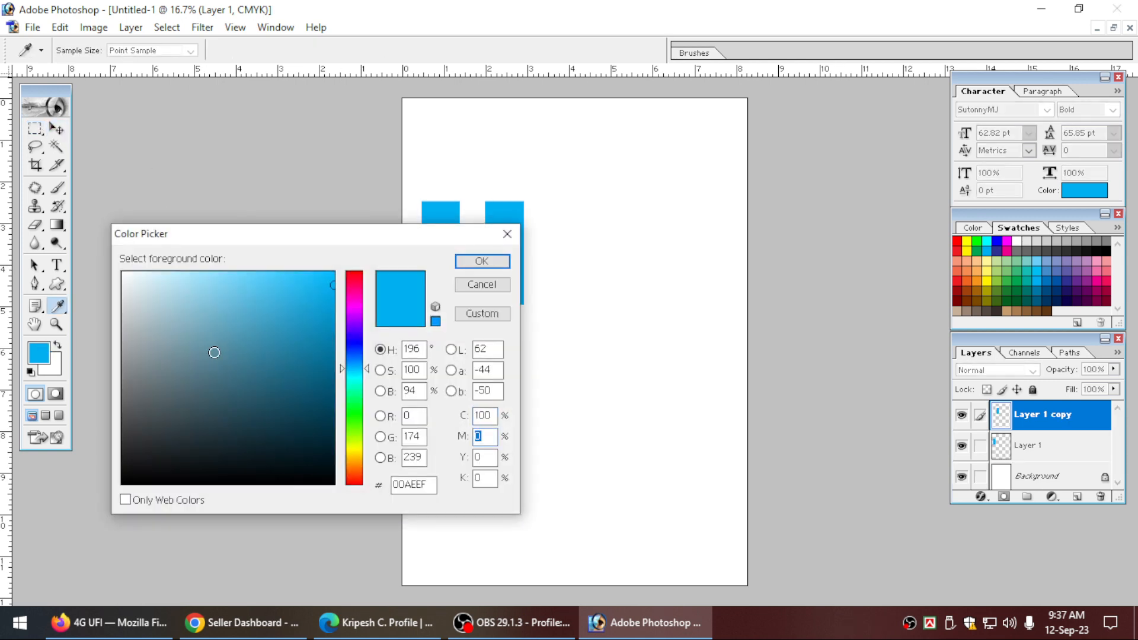
key(shift+Tab)
text(0)
key(Tab)
text(100)
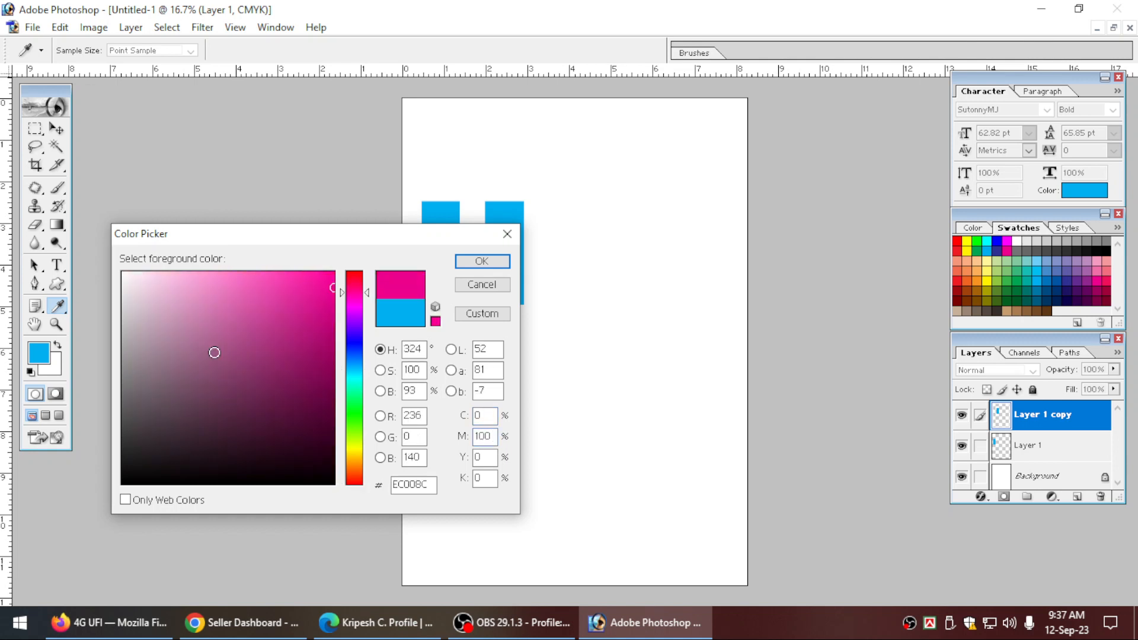
key(Return)
key(shift+alt+BackSpace)
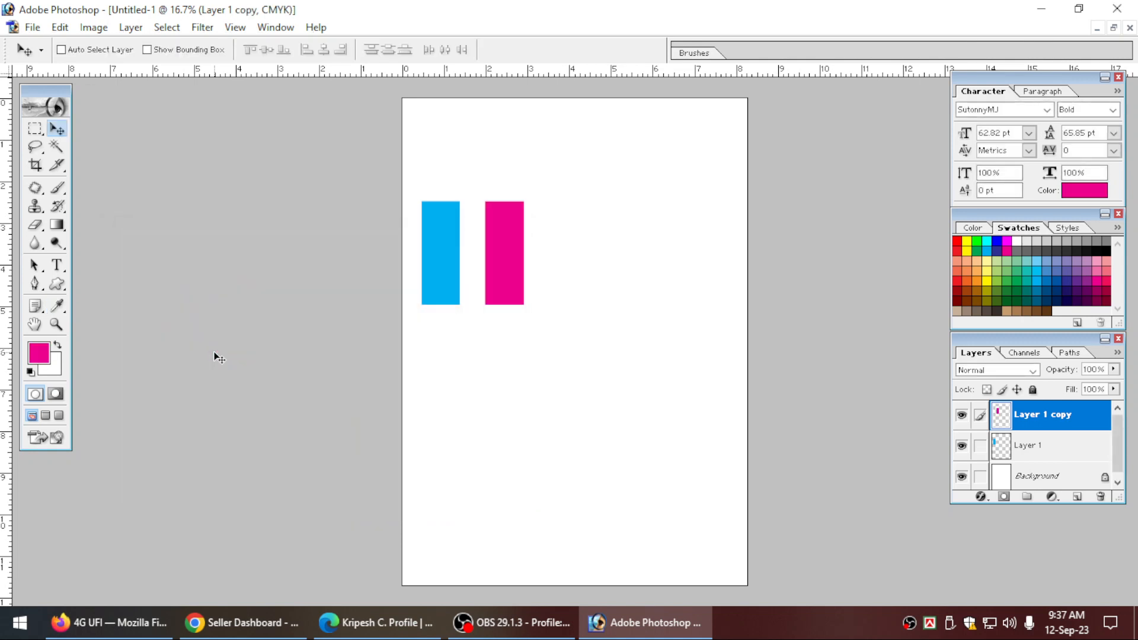
Step: Duplicate the magenta bar to its right and fill the copy with C 0, M 0, Y 100, K 0
drag(507, 289, 577, 290)
key(i)
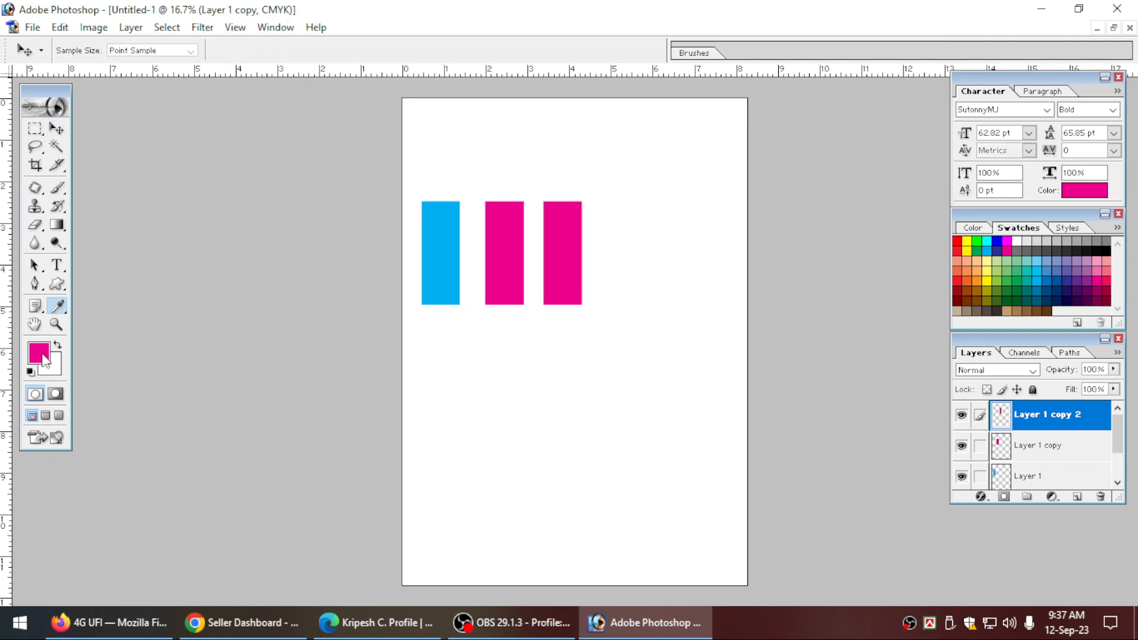
click(39, 353)
key(Tab)
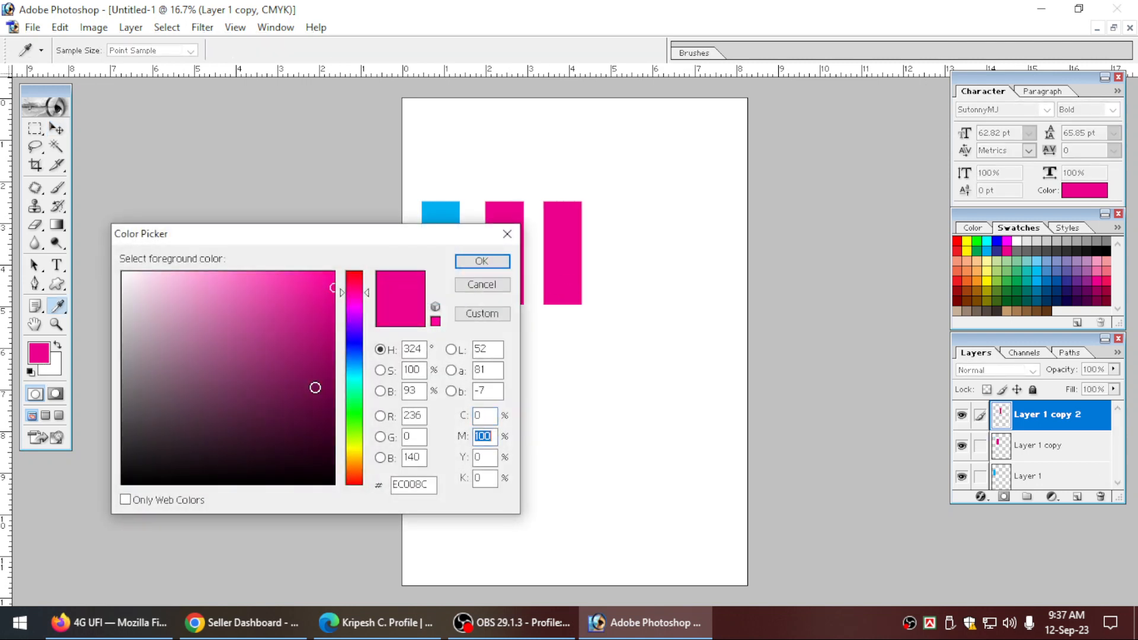
text(0)
key(Tab)
text(100)
key(Return)
key(v)
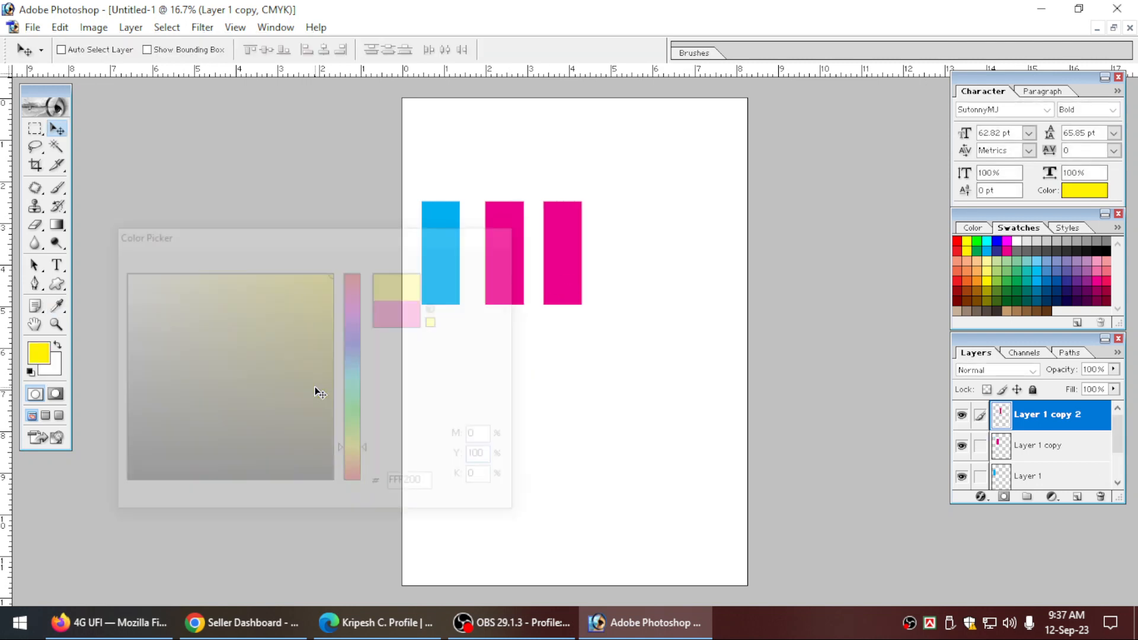
key(shift+alt+BackSpace)
Step: Duplicate the yellow bar farther right and fill the copy with C 0, M 0, Y 0, K 100
drag(551, 268, 654, 269)
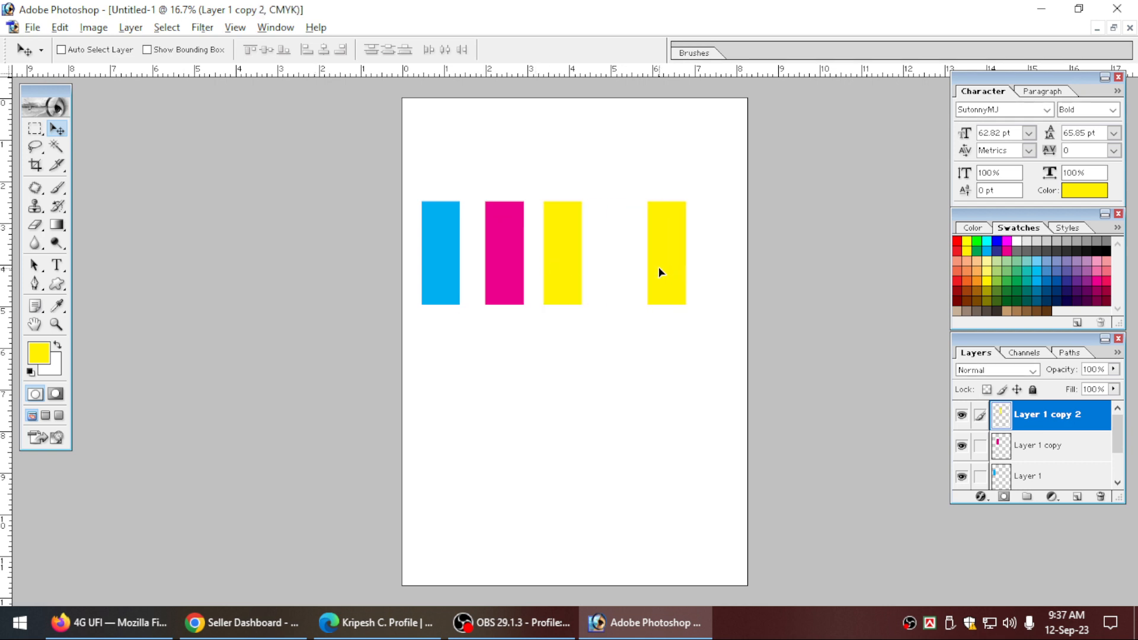
key(i)
click(39, 352)
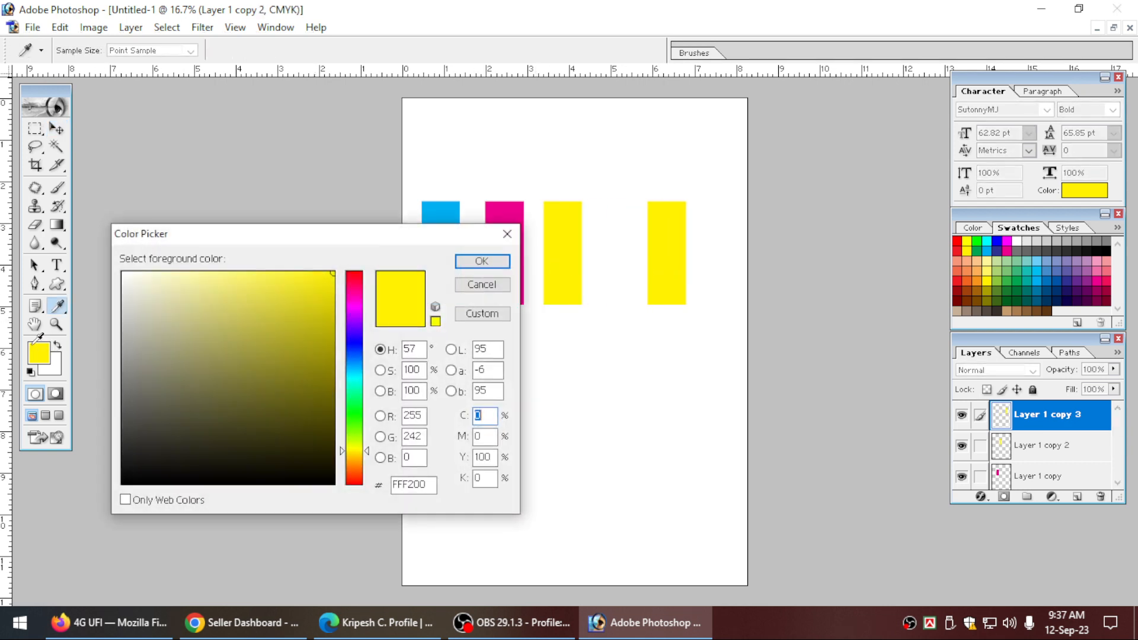
key(Tab)
key(Tab)
text(0)
key(Tab)
text(100)
key(Return)
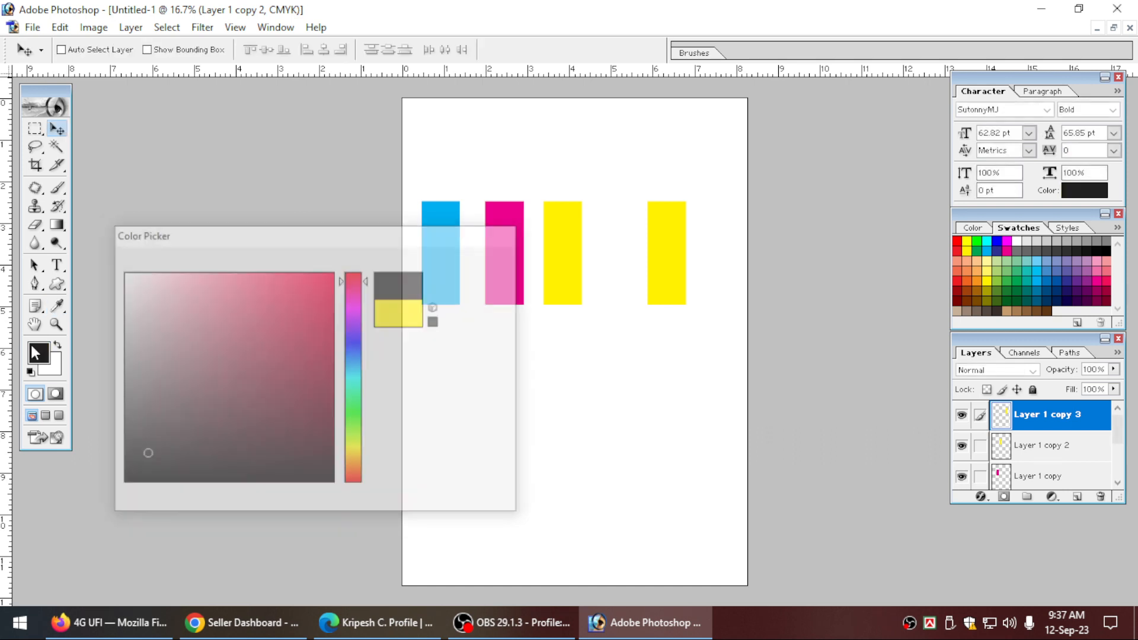
key(alt+shift+BackSpace)
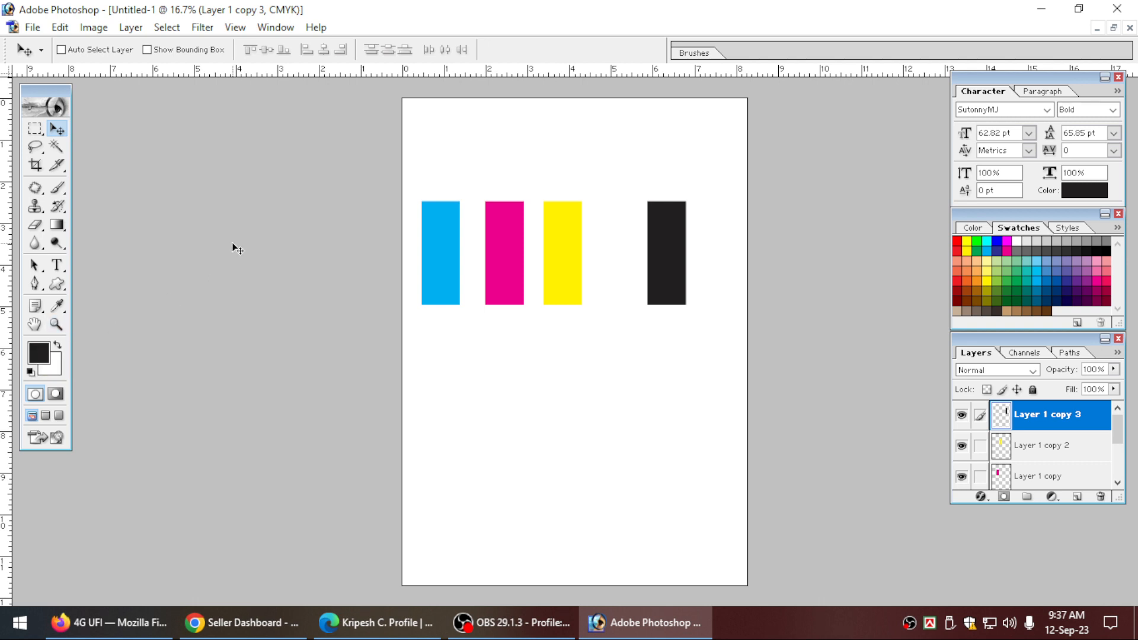
Step: Select the cyan bar's layer and place a duplicate of the bar directly below the original
right_click(442, 280)
click(452, 290)
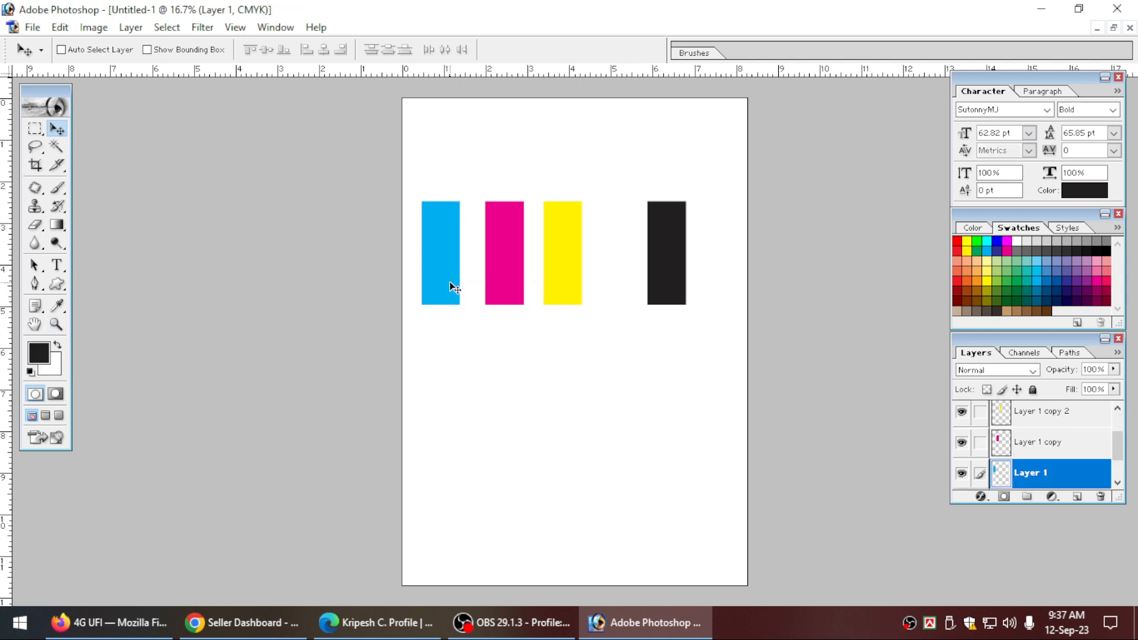
right_click(437, 255)
click(449, 265)
alt+drag(449, 248, 459, 359)
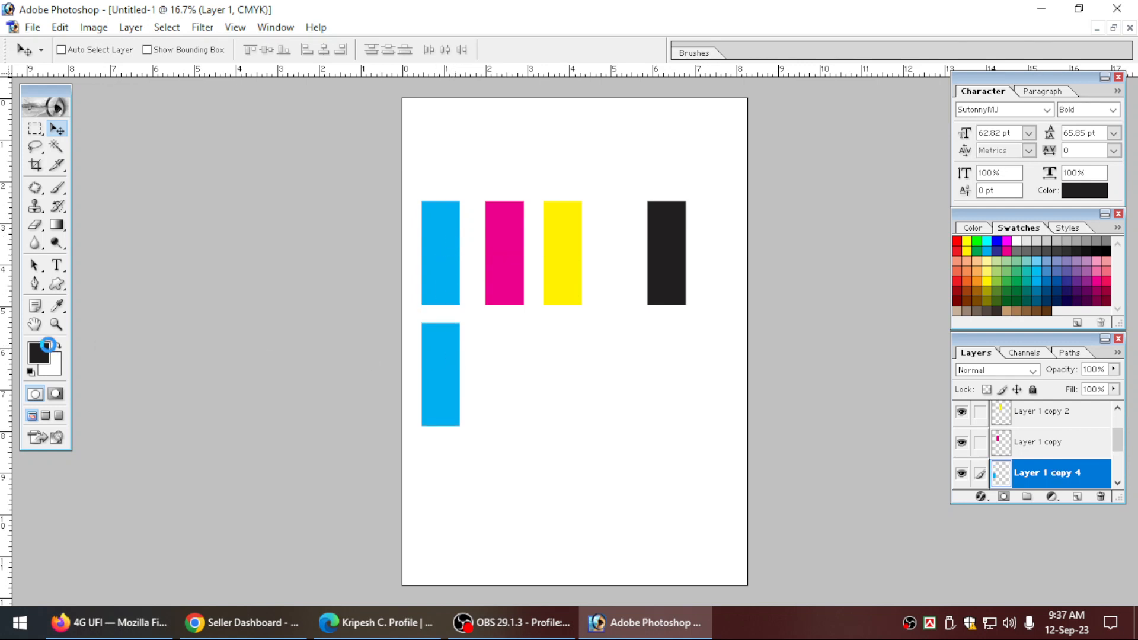
Step: Fill the lower cyan copy with C 100, M 50, Y 0, K 0
click(48, 345)
click(481, 414)
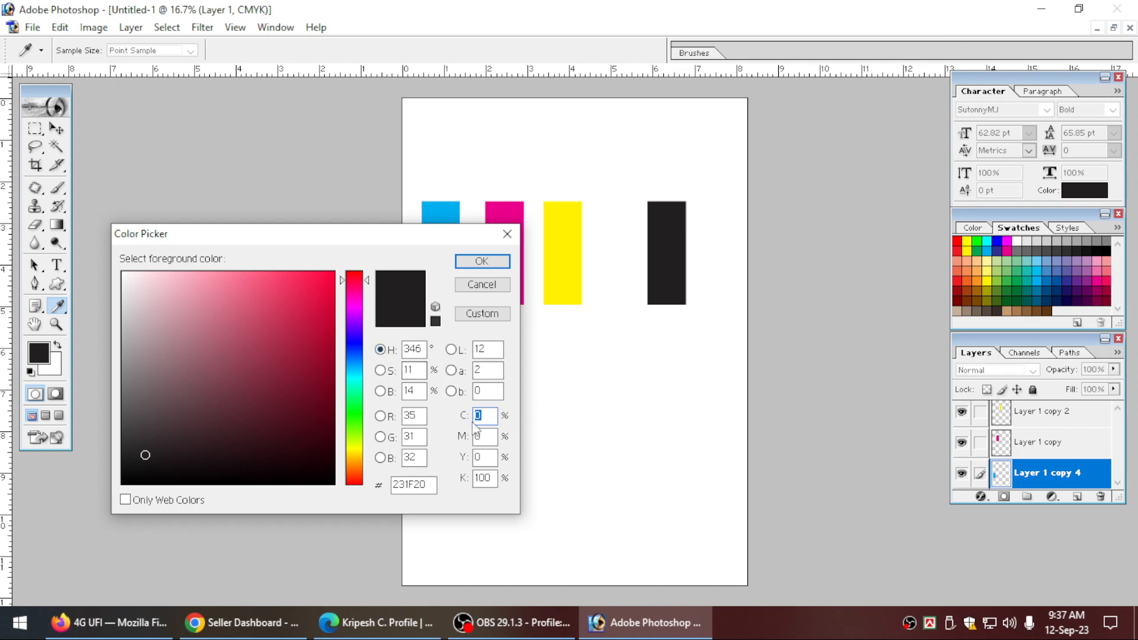
text(1000)
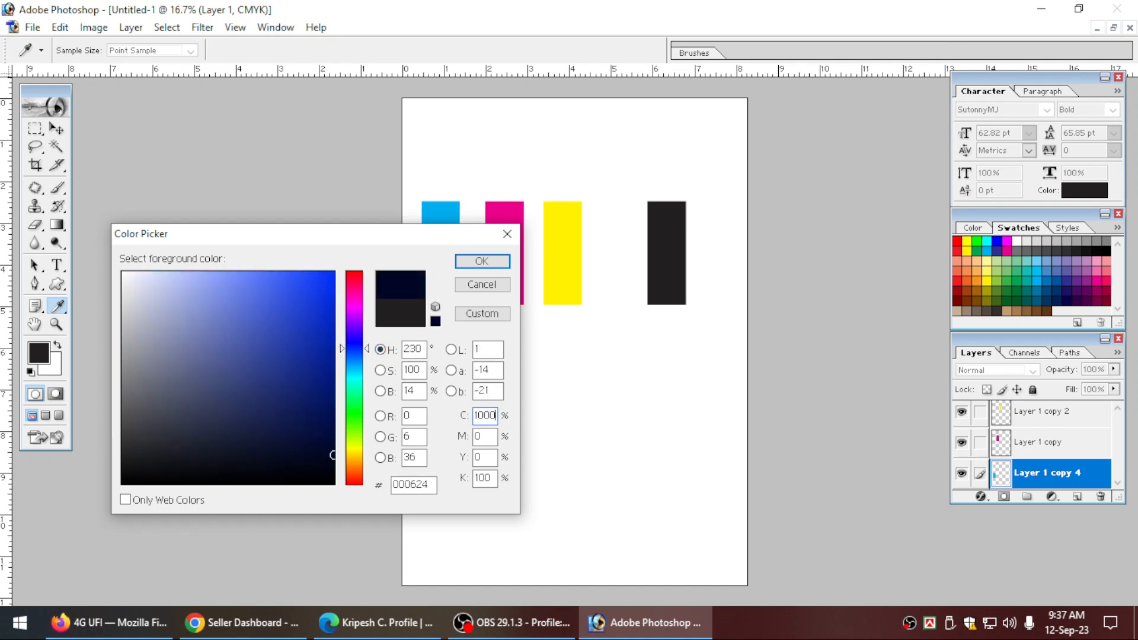
key(Tab)
key(Return)
text(50)
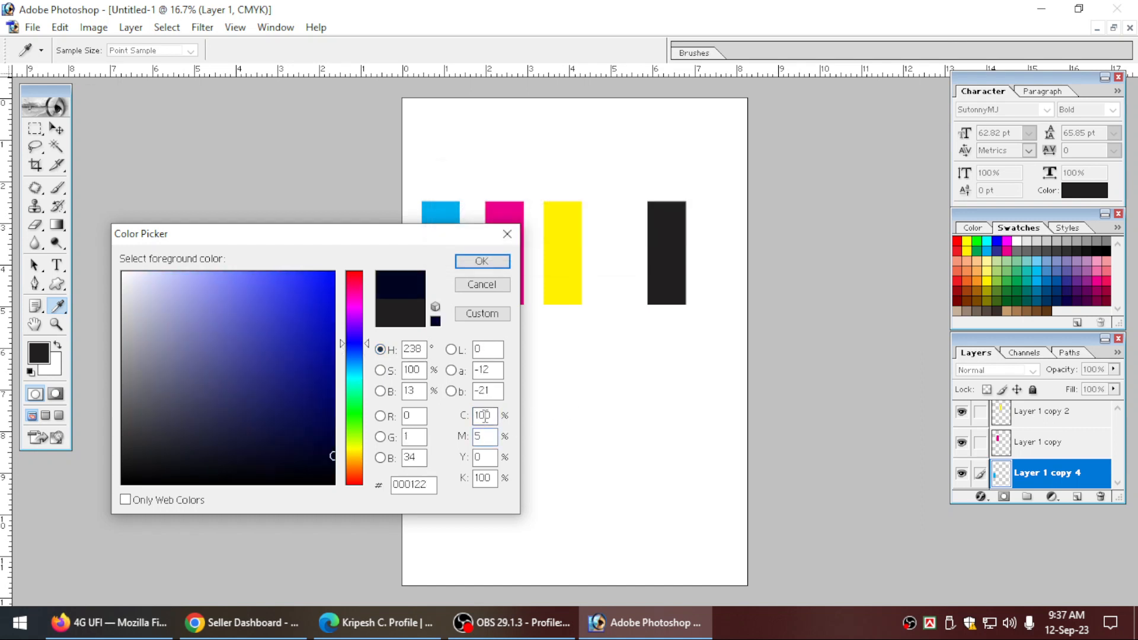
key(Tab)
key(Tab)
text(0)
key(Return)
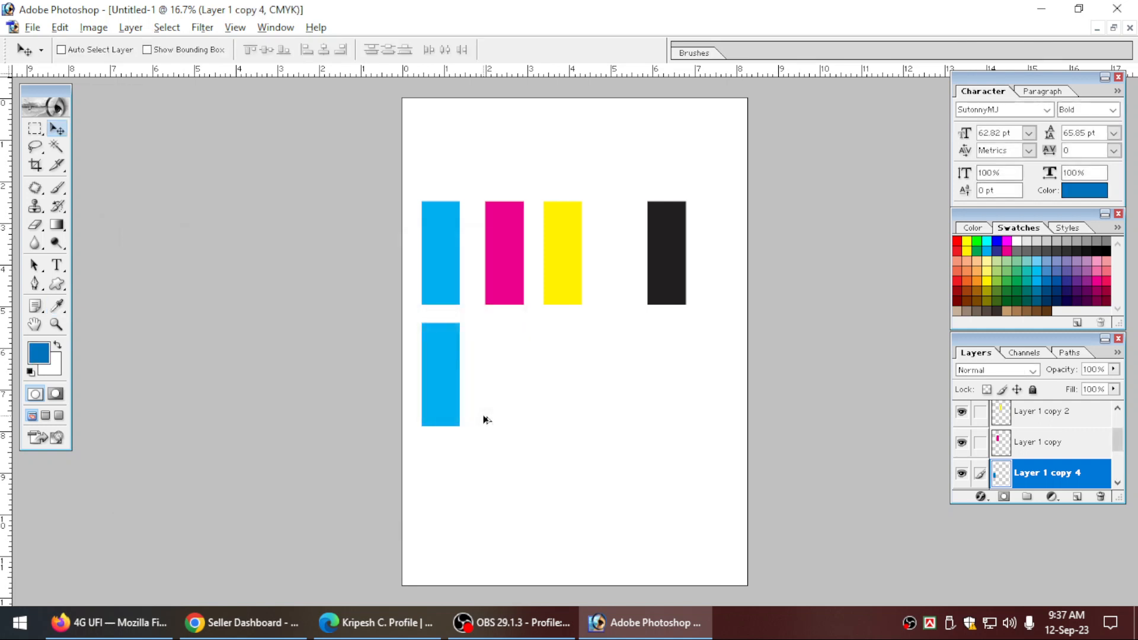
key(shift+alt+BackSpace)
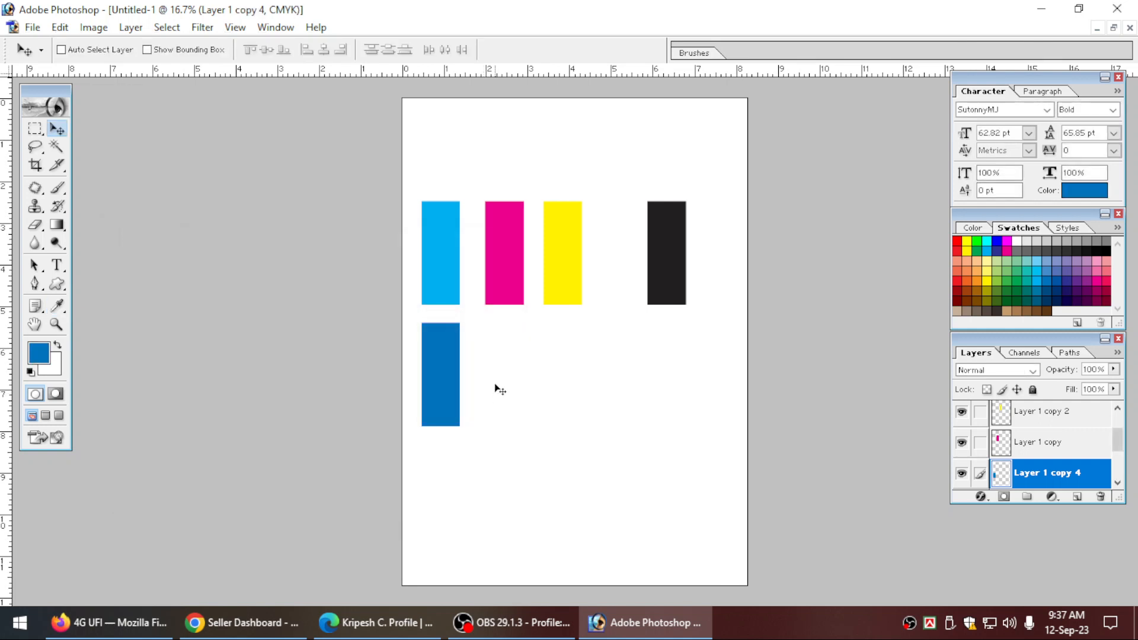
Step: Duplicate the magenta bar directly below itself and fill the copy with C 50, M 100, Y 0, K 0
right_click(499, 286)
click(536, 288)
drag(511, 276, 514, 397)
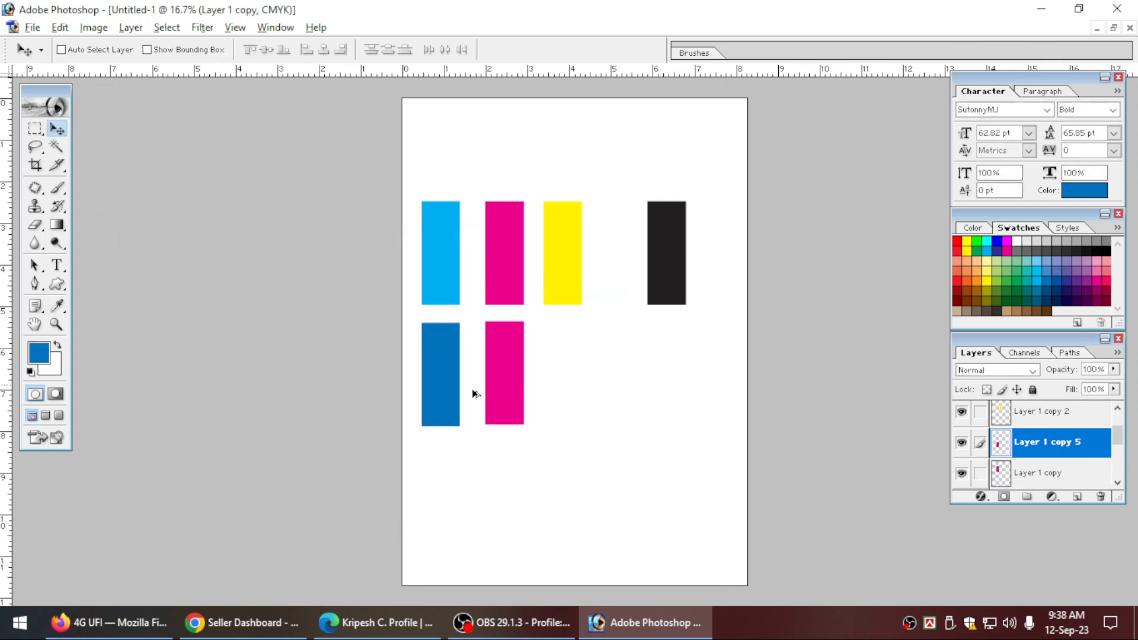
click(38, 353)
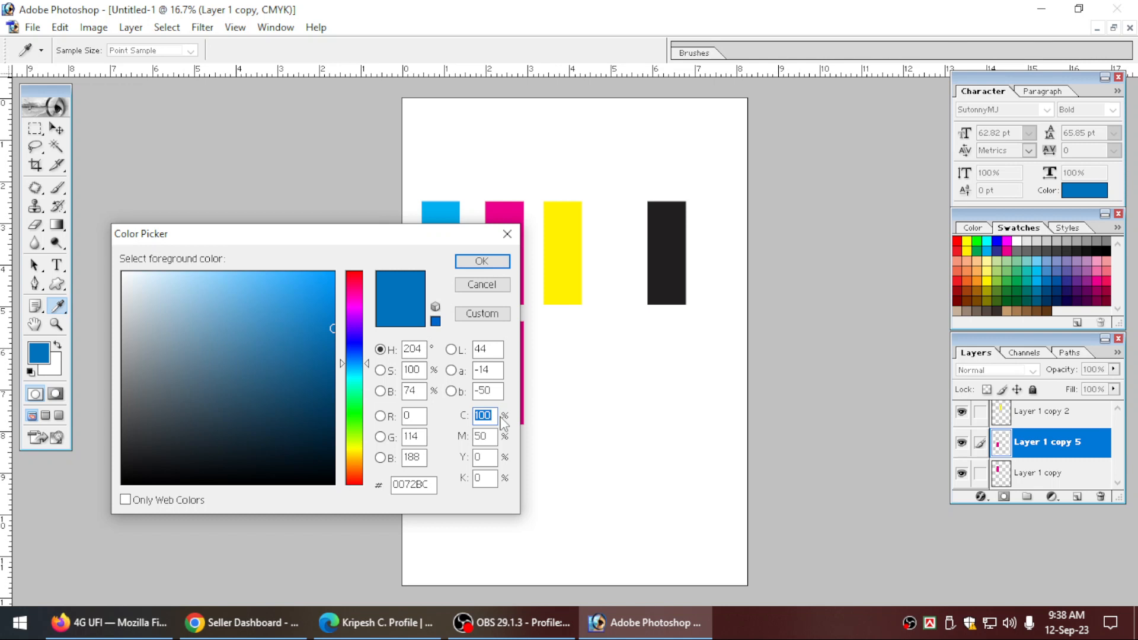
text(50)
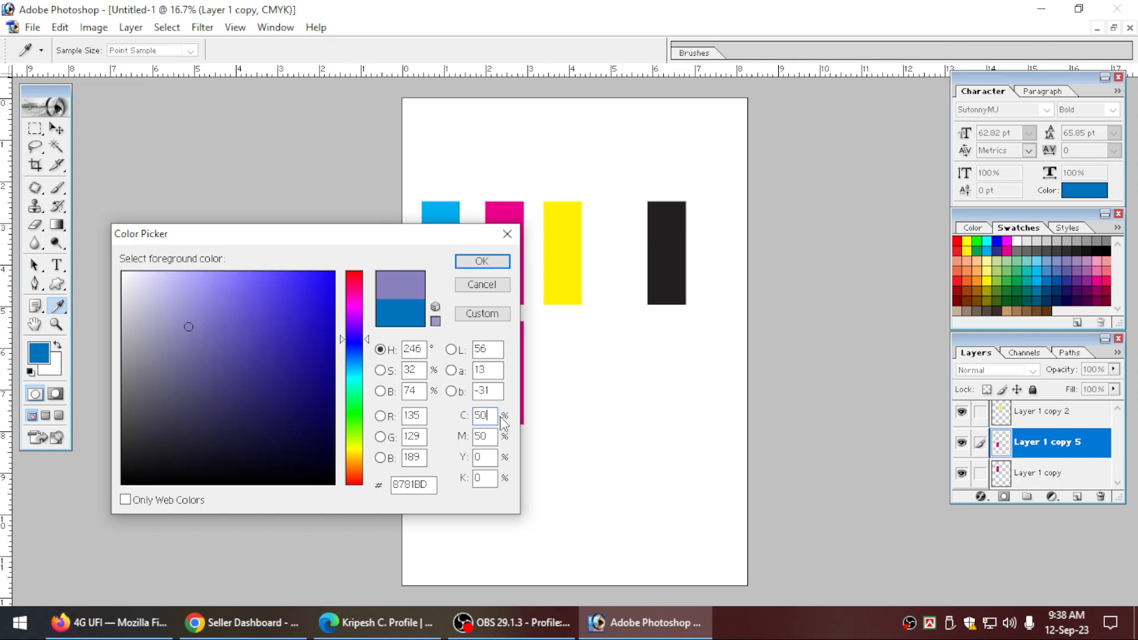
key(Tab)
text(100)
key(Return)
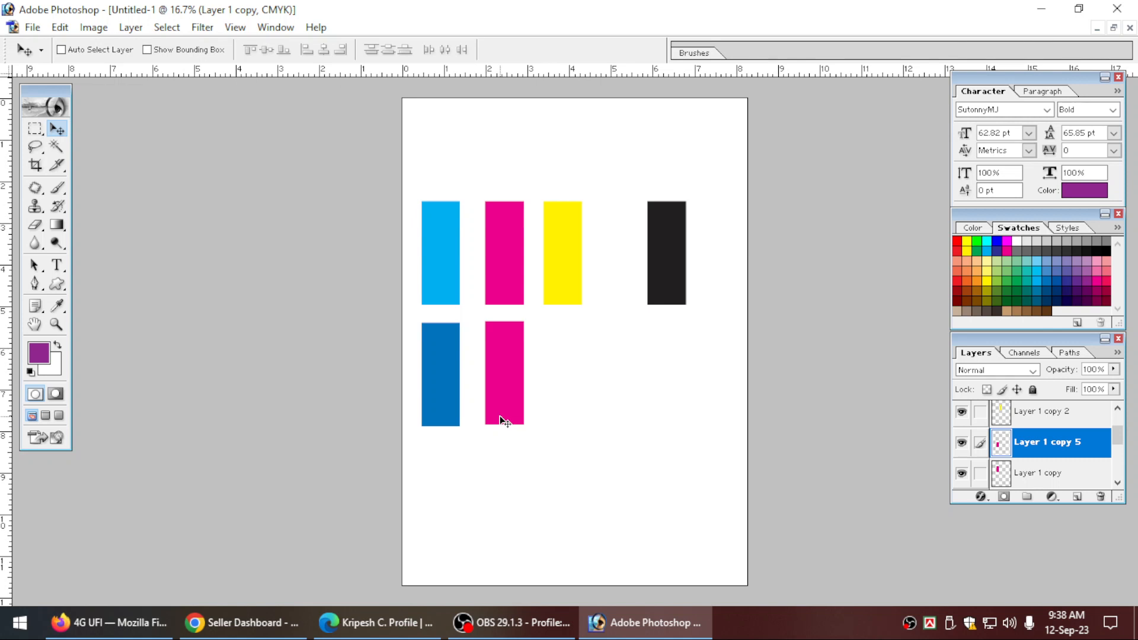
key(shift+alt+BackSpace)
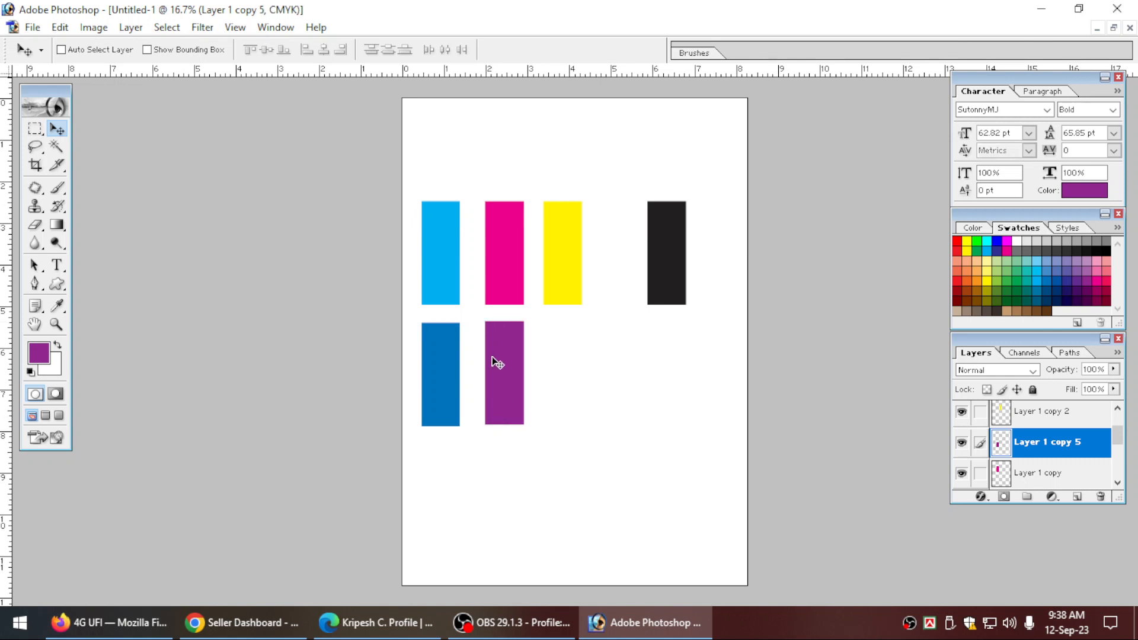
Step: Duplicate the purple bar directly below itself and fill the copy with C 0, M 100, Y 0, K 50
drag(501, 364, 490, 502)
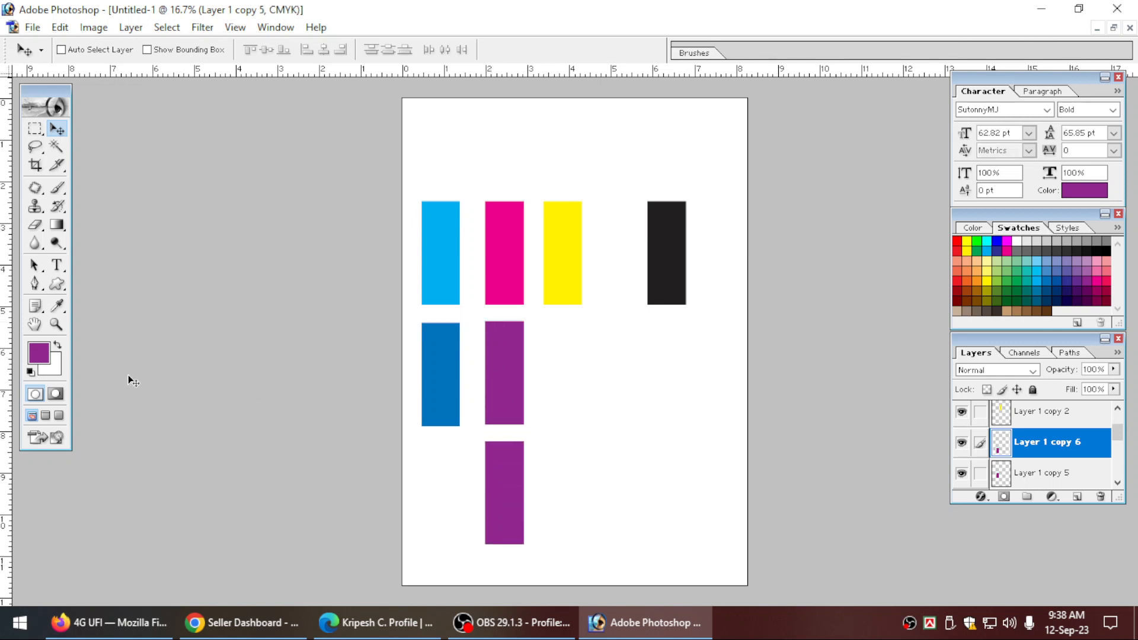
click(39, 353)
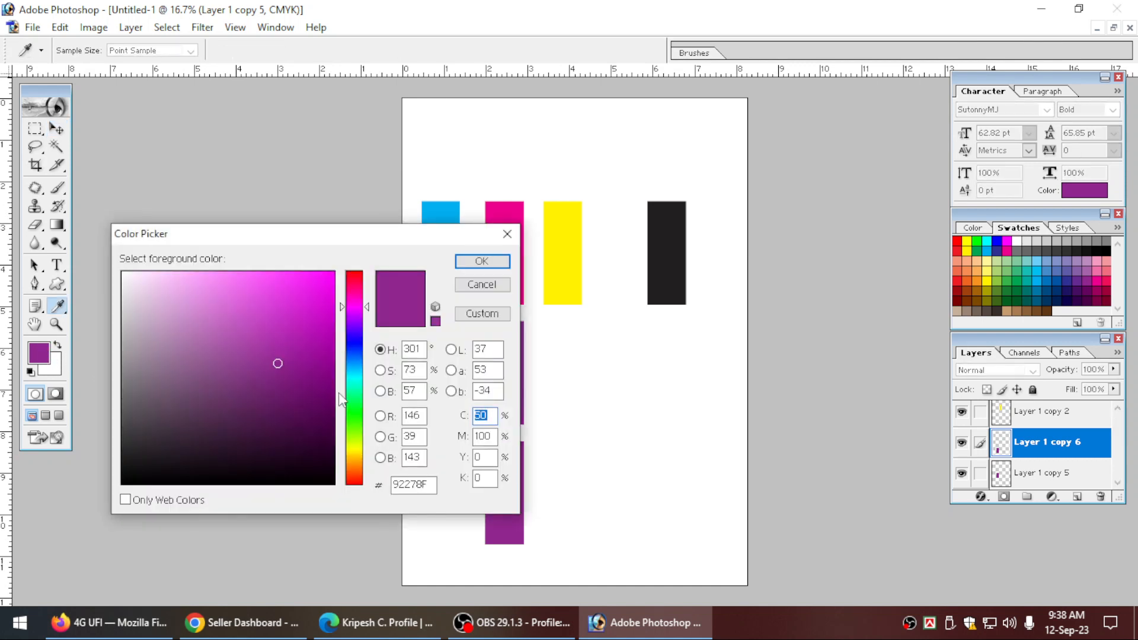
text(0)
key(Tab)
key(Tab)
key(Tab)
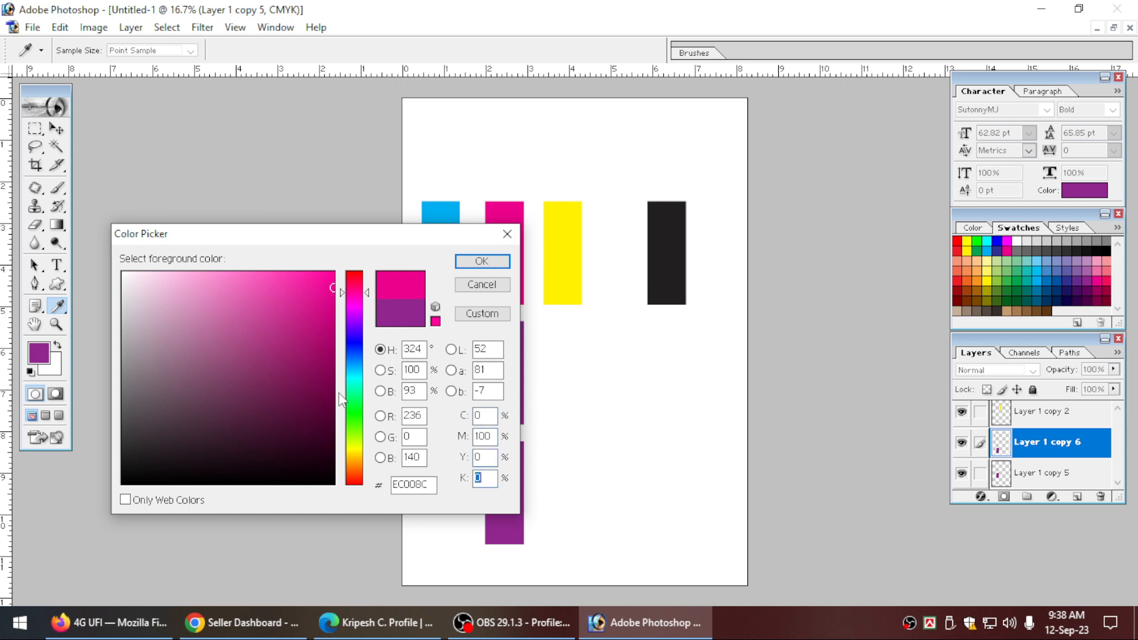
text(50)
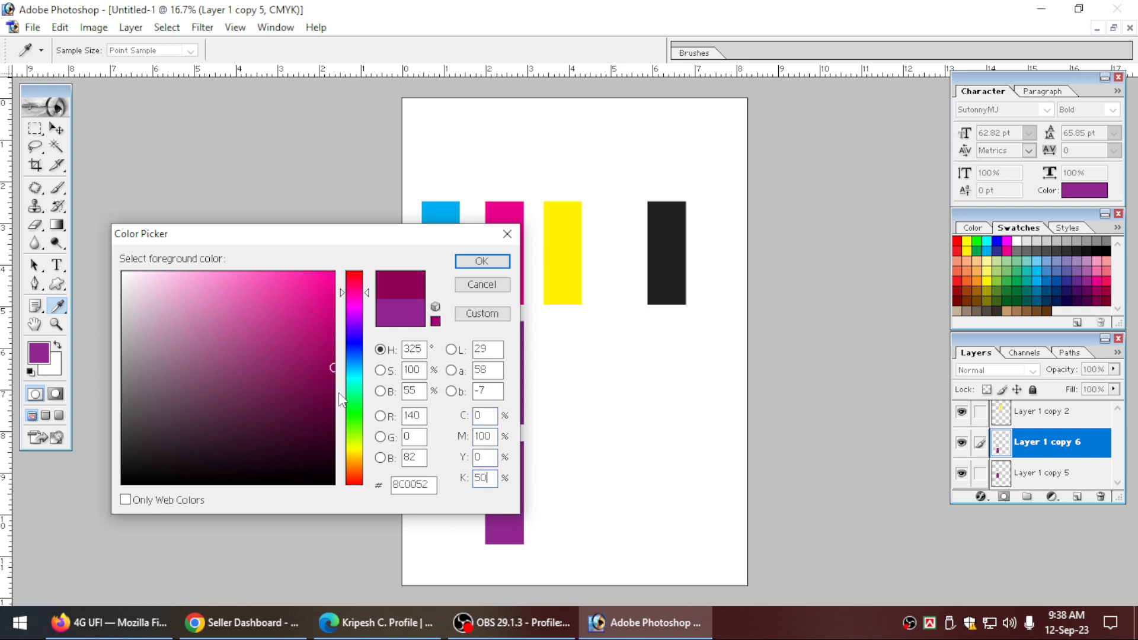
key(Return)
key(alt+shift+BackSpace)
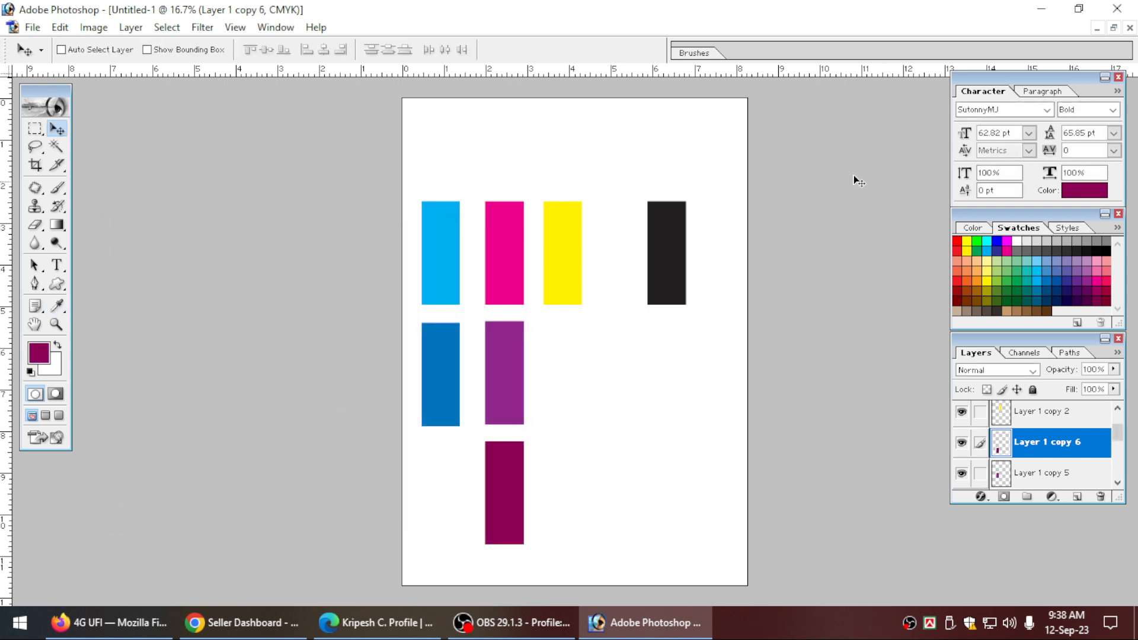
Step: Select the yellow bar's layer and place a duplicate of the bar directly below the original
right_click(574, 254)
click(597, 262)
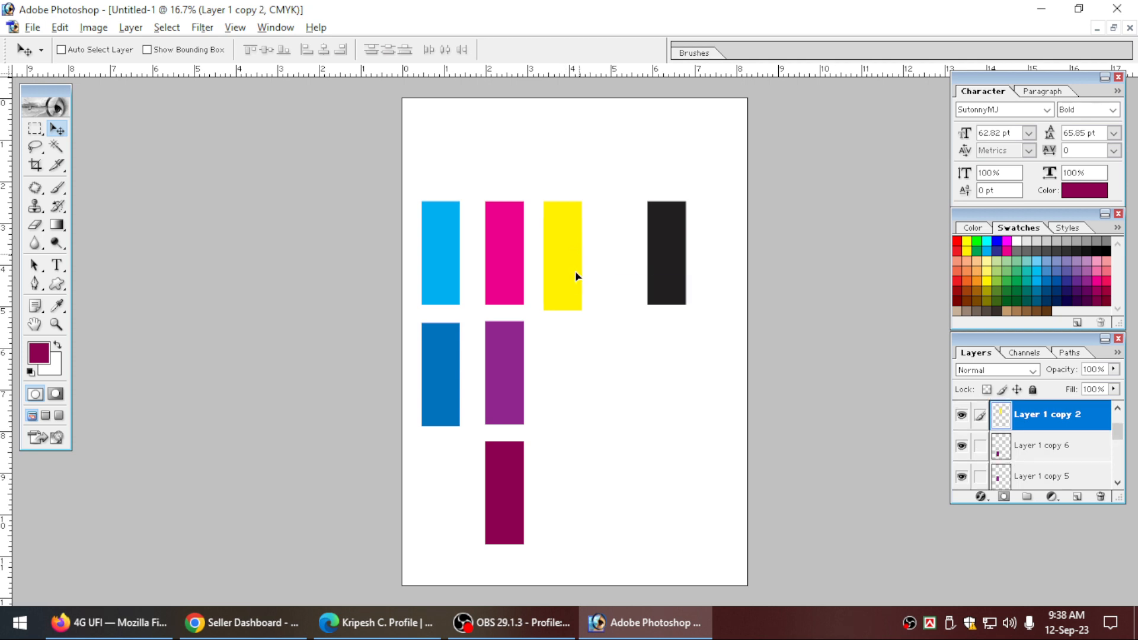
drag(578, 275, 586, 362)
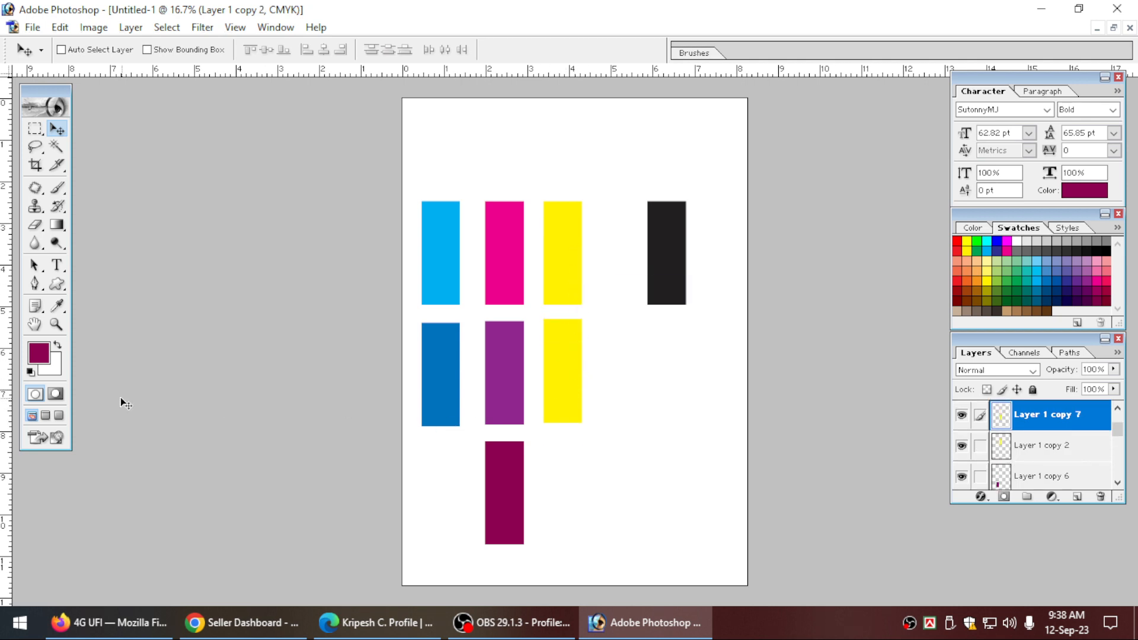
Step: Fill the lower yellow copy with C 100, M 0, Y 100, K 0
click(38, 353)
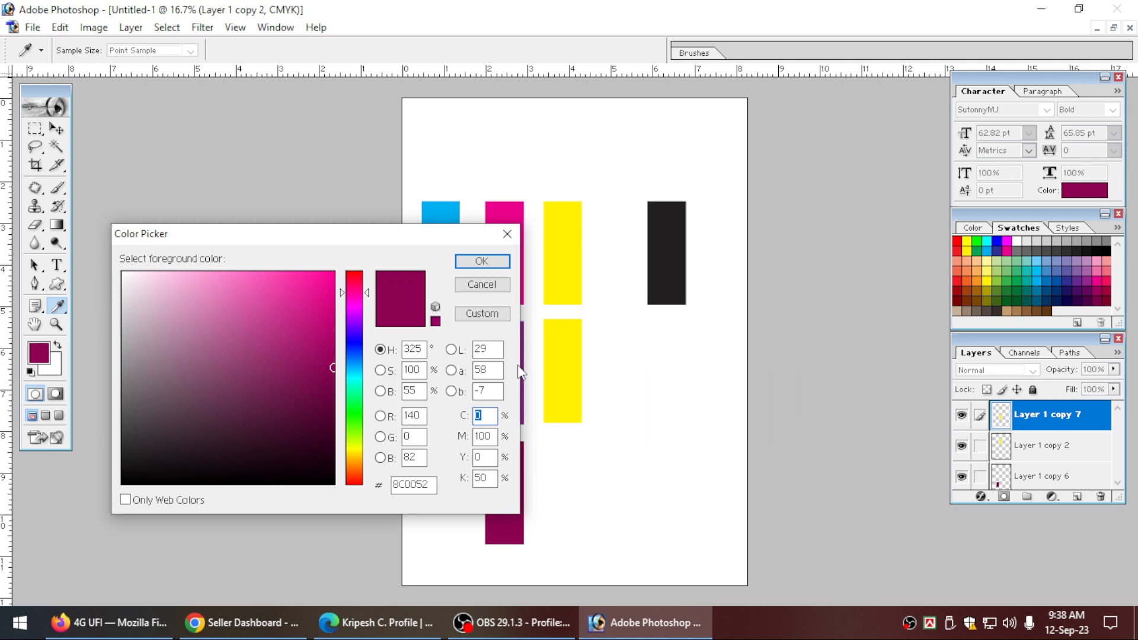
text(100)
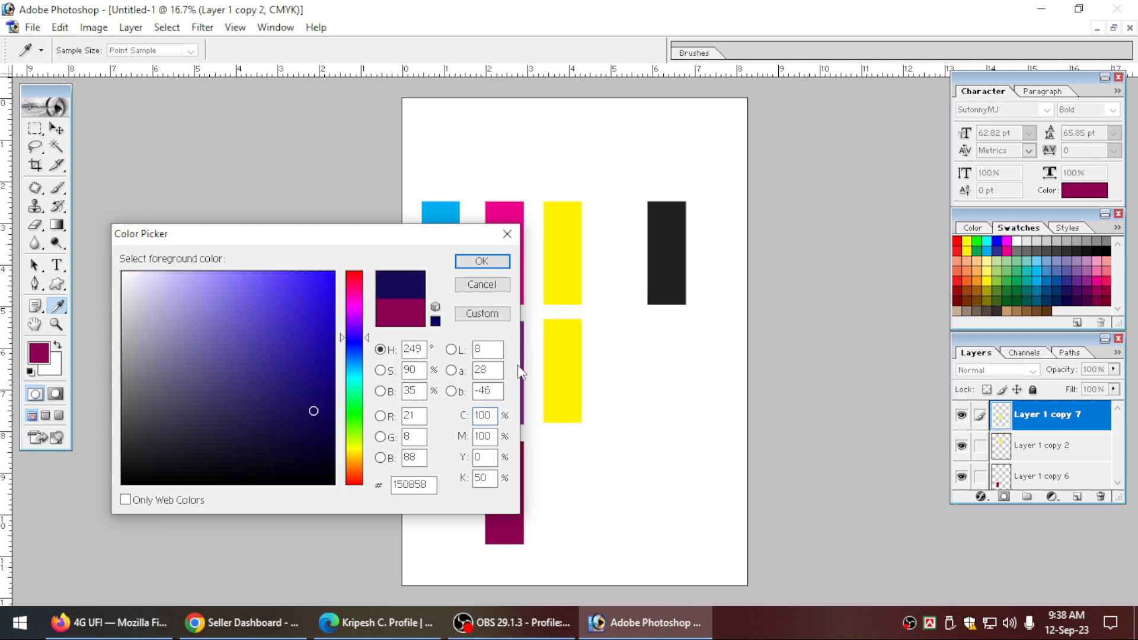
key(Tab)
text(0)
key(Tab)
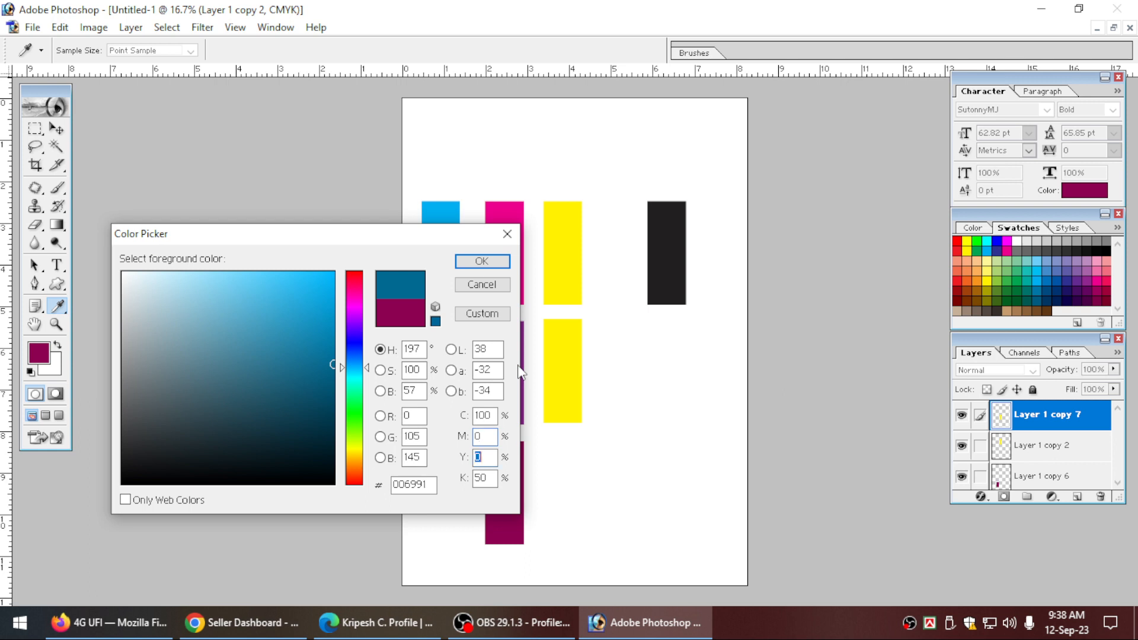
text(100)
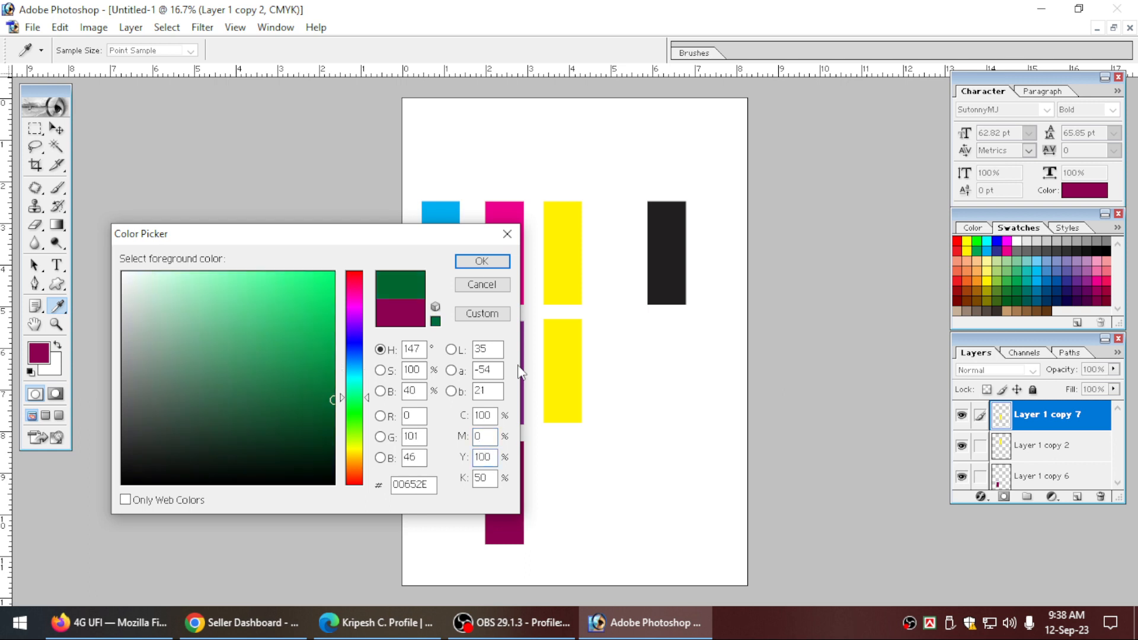
key(Tab)
text(0)
key(Return)
key(v)
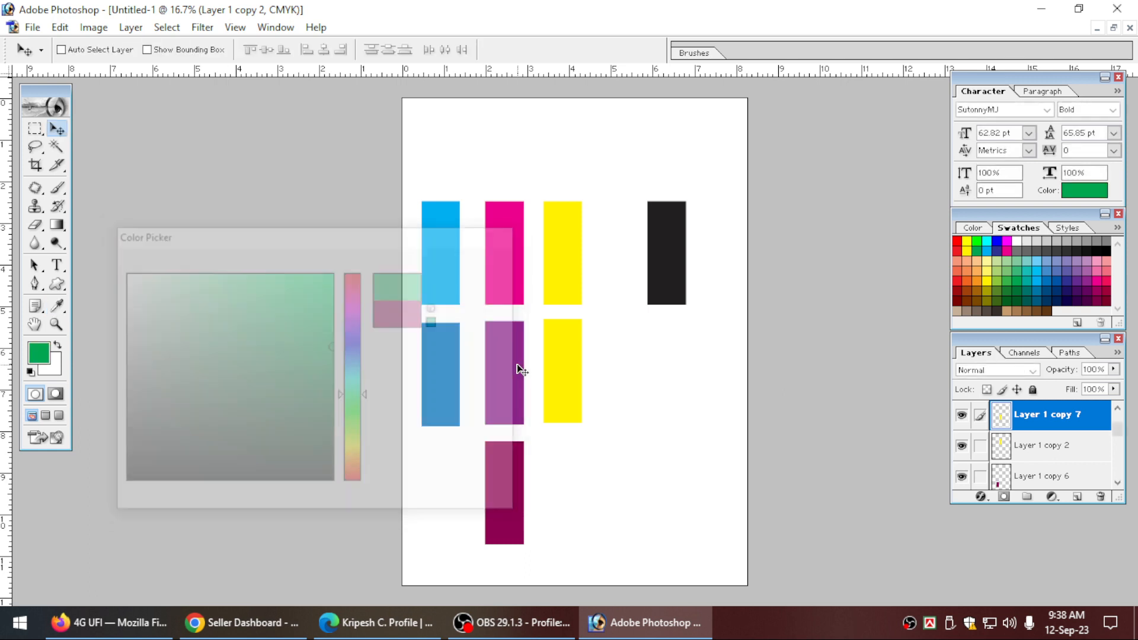
key(shift+alt+BackSpace)
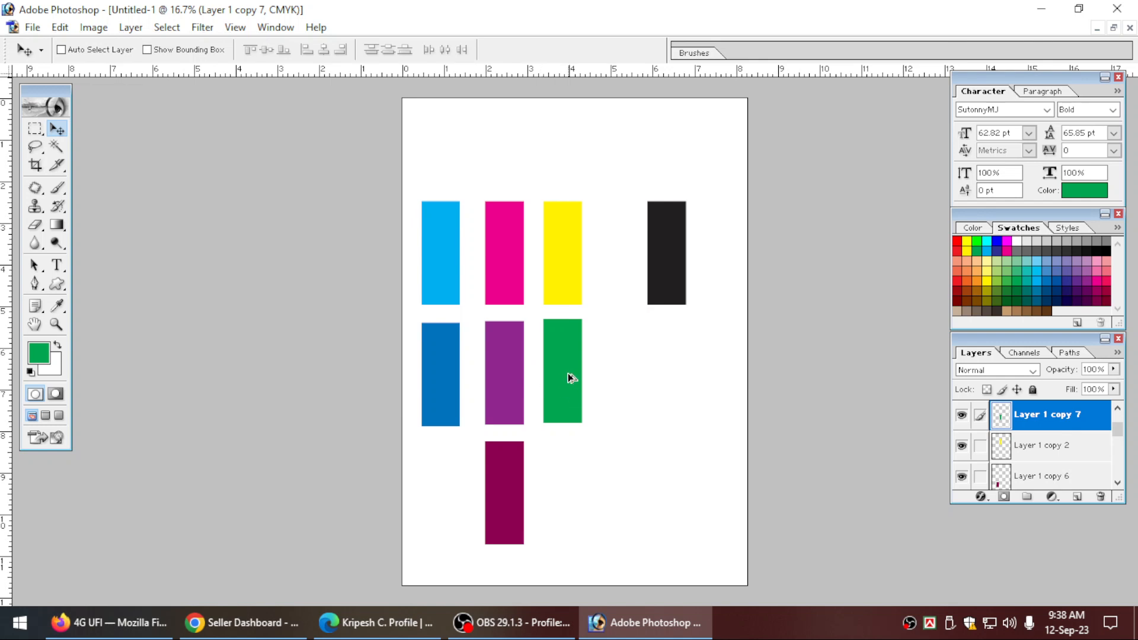
Step: Duplicate the green bar directly below itself and fill the copy with C 100, M 0, Y 100, K 50
drag(571, 378, 566, 496)
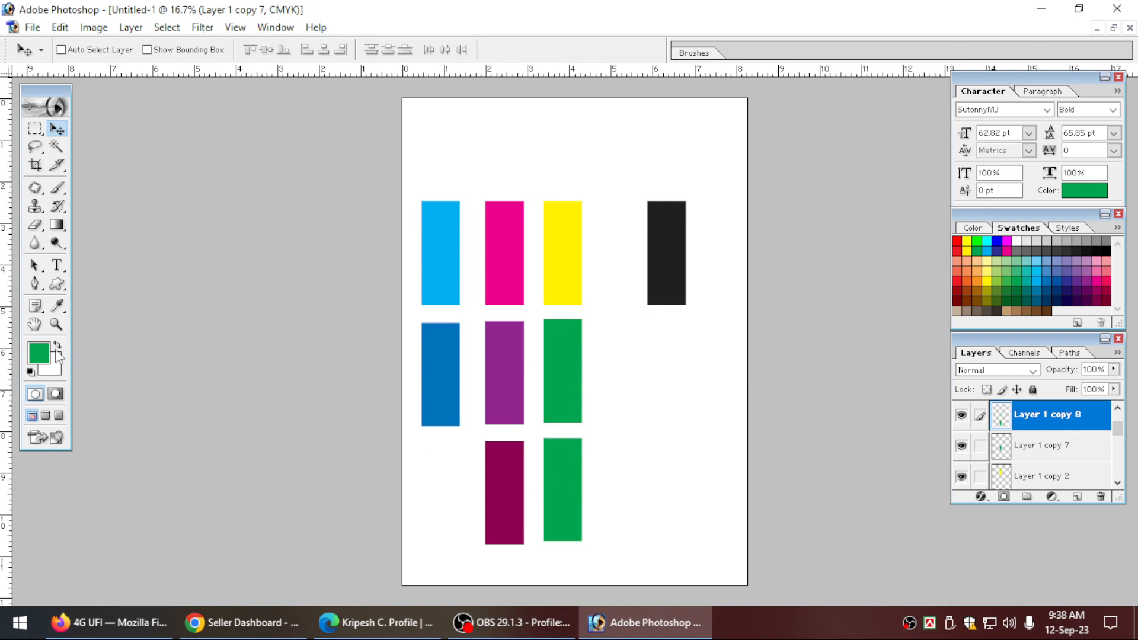
click(39, 354)
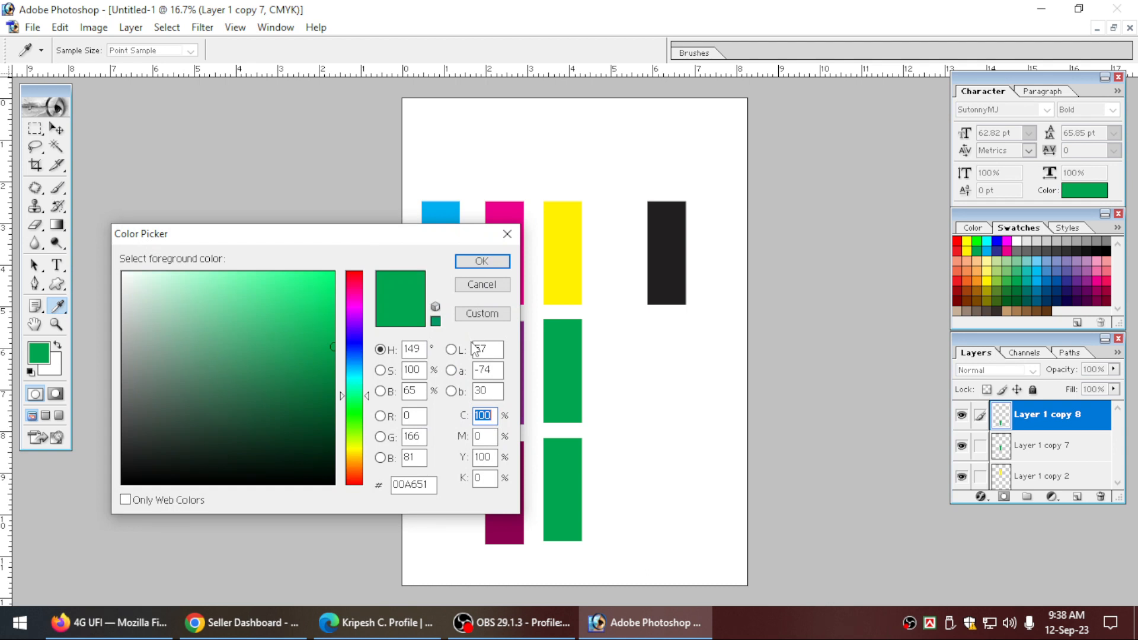
key(Tab)
key(Tab)
key(Tab)
text(50)
key(Return)
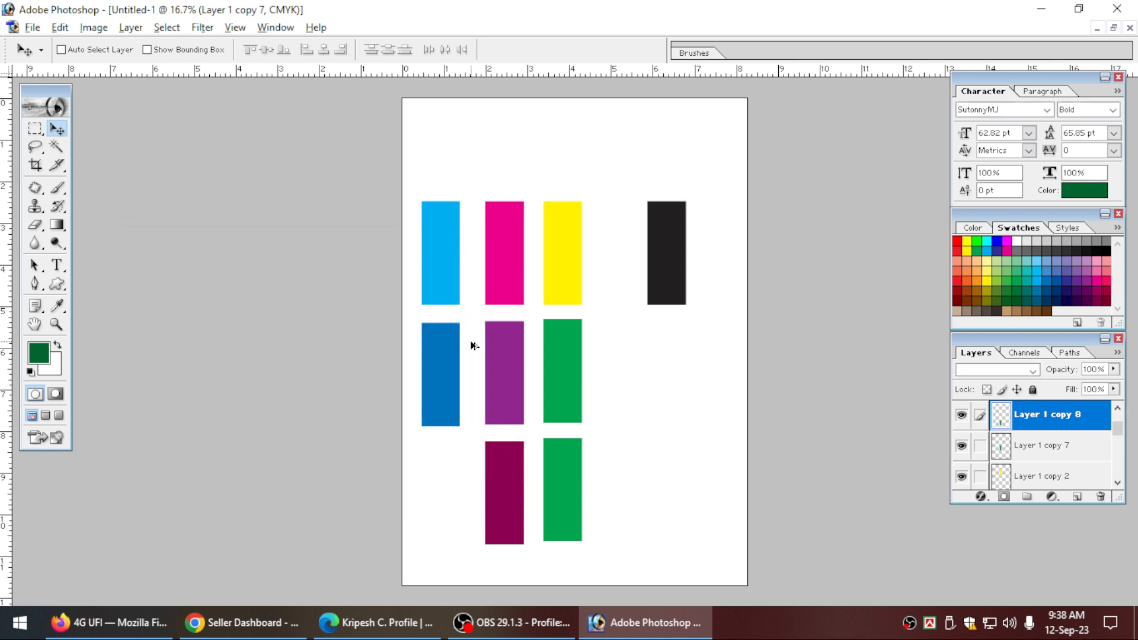
key(alt+shift+BackSpace)
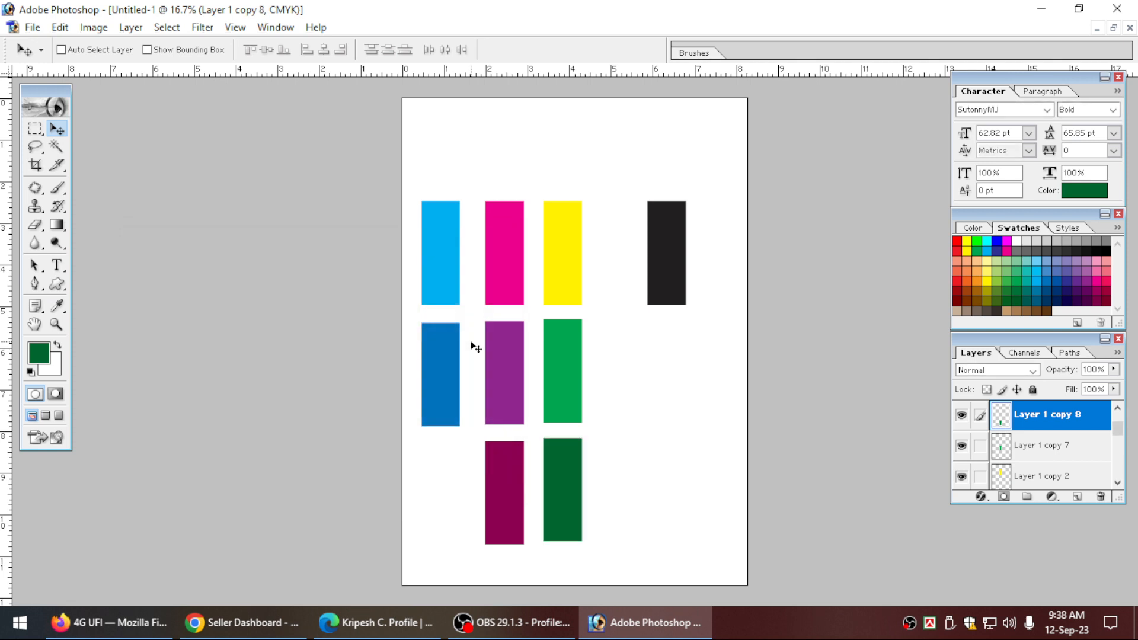
Step: Select the black bar's layer and place a duplicate of the bar directly below the original
right_click(647, 284)
click(660, 291)
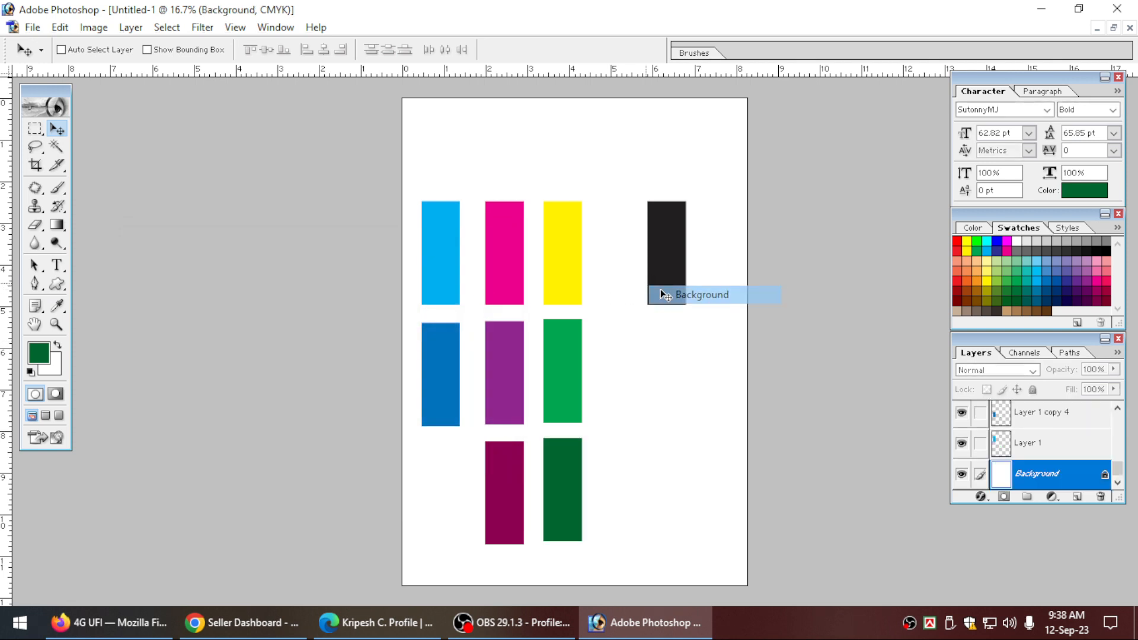
right_click(661, 272)
click(676, 281)
drag(676, 281, 659, 419)
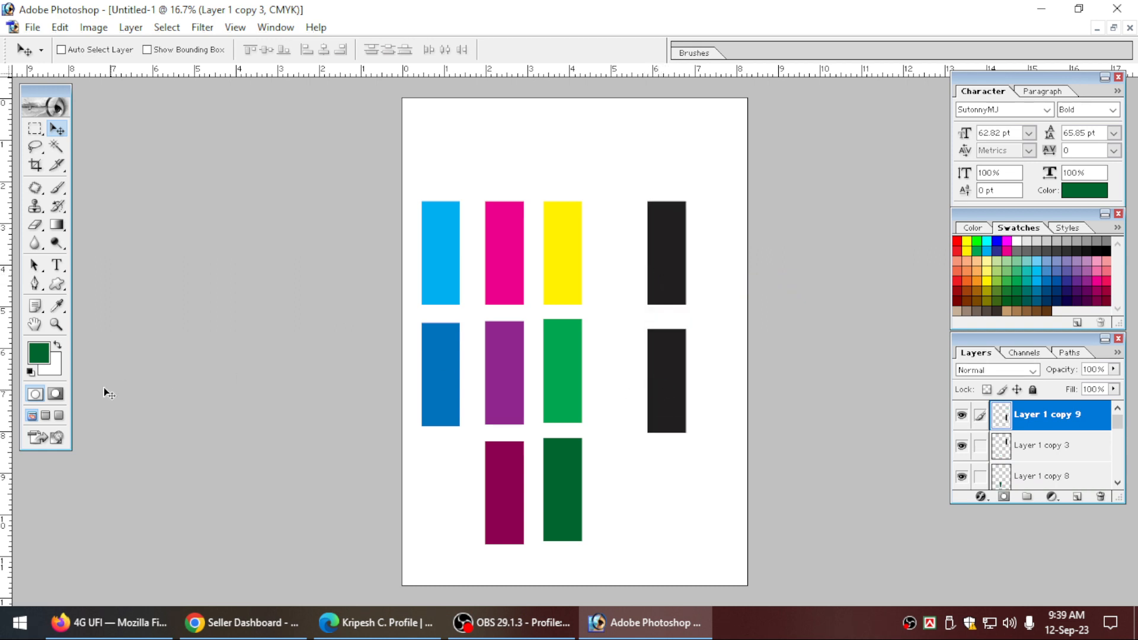
Step: Fill the lower black copy with C 100, M 100, Y 100, K 100
click(46, 355)
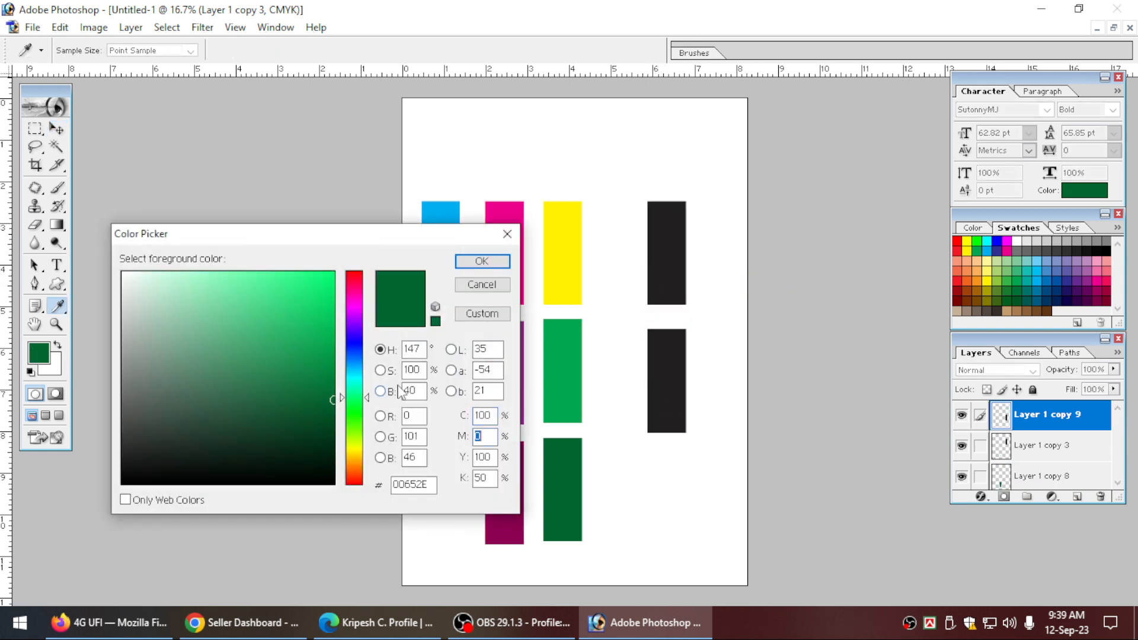
text(100)
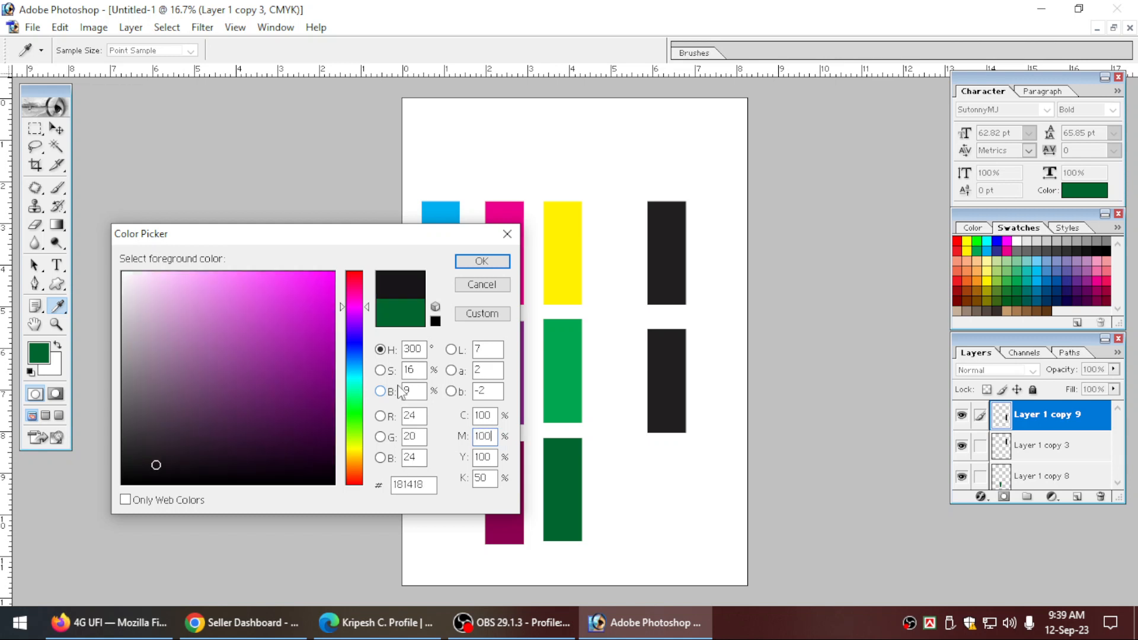
key(Tab)
key(Tab)
text(100)
key(Return)
key(v)
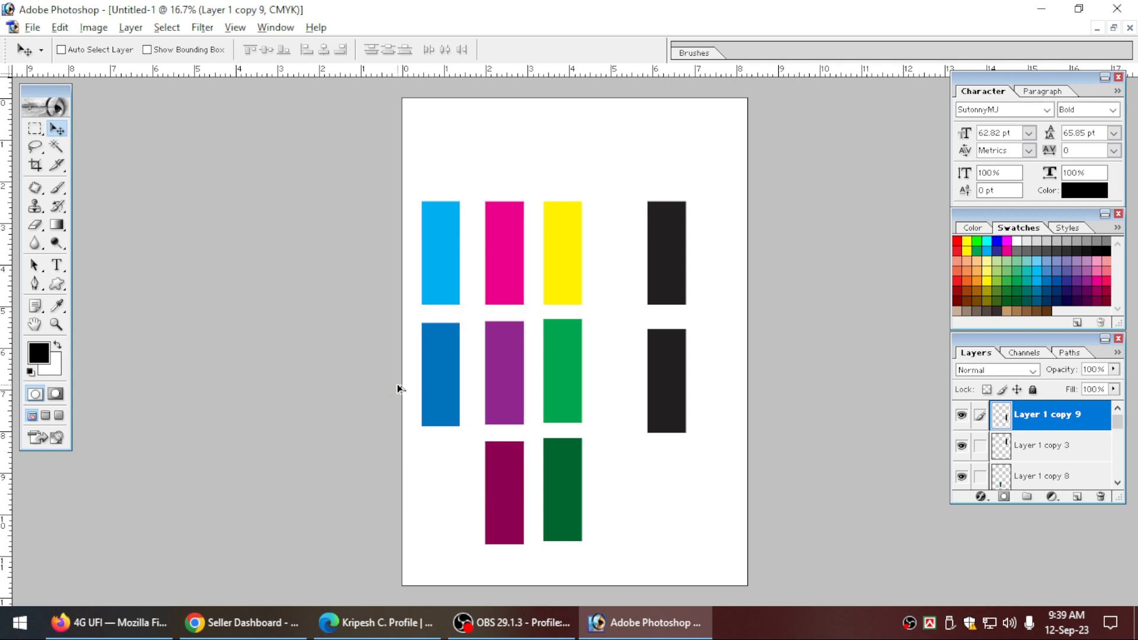
key(shift+alt+BackSpace)
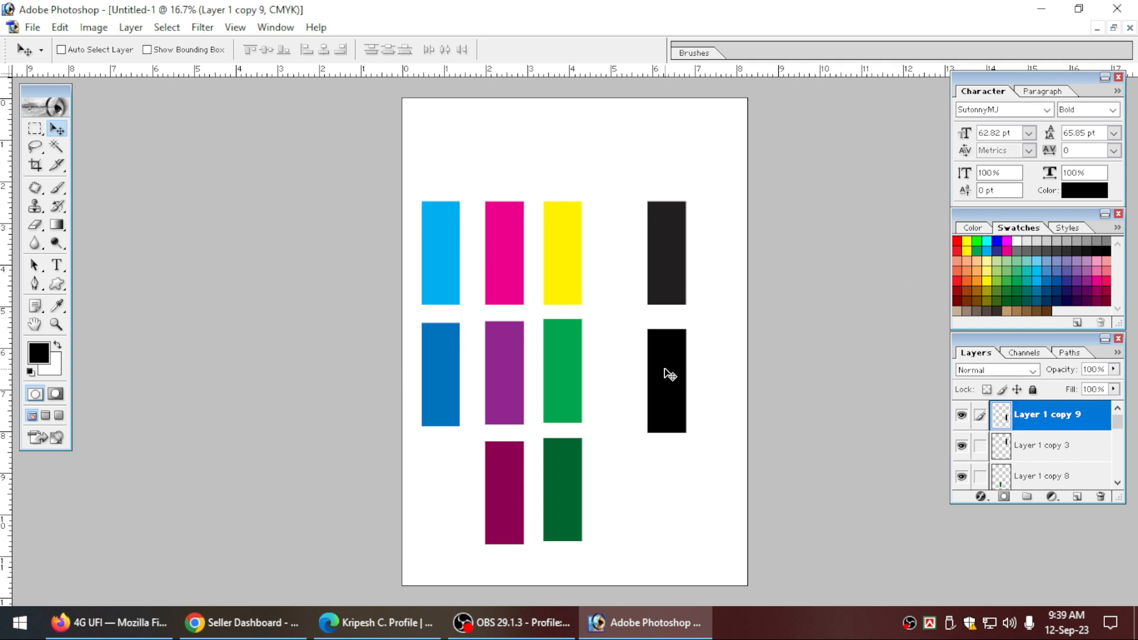
right_click(678, 272)
click(687, 283)
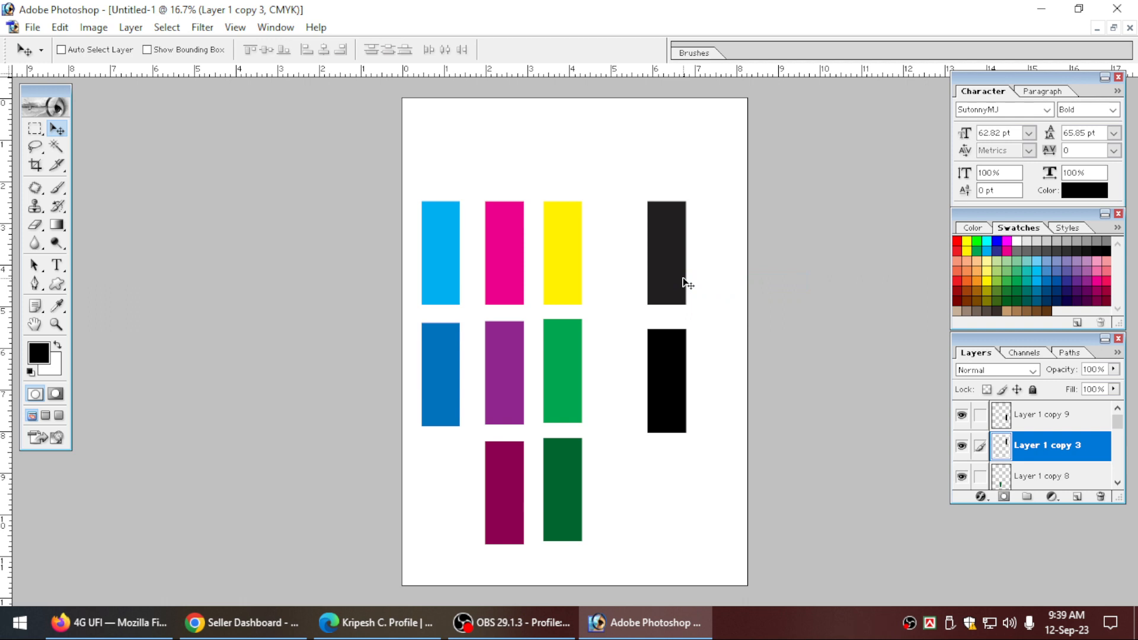
right_click(682, 361)
click(697, 370)
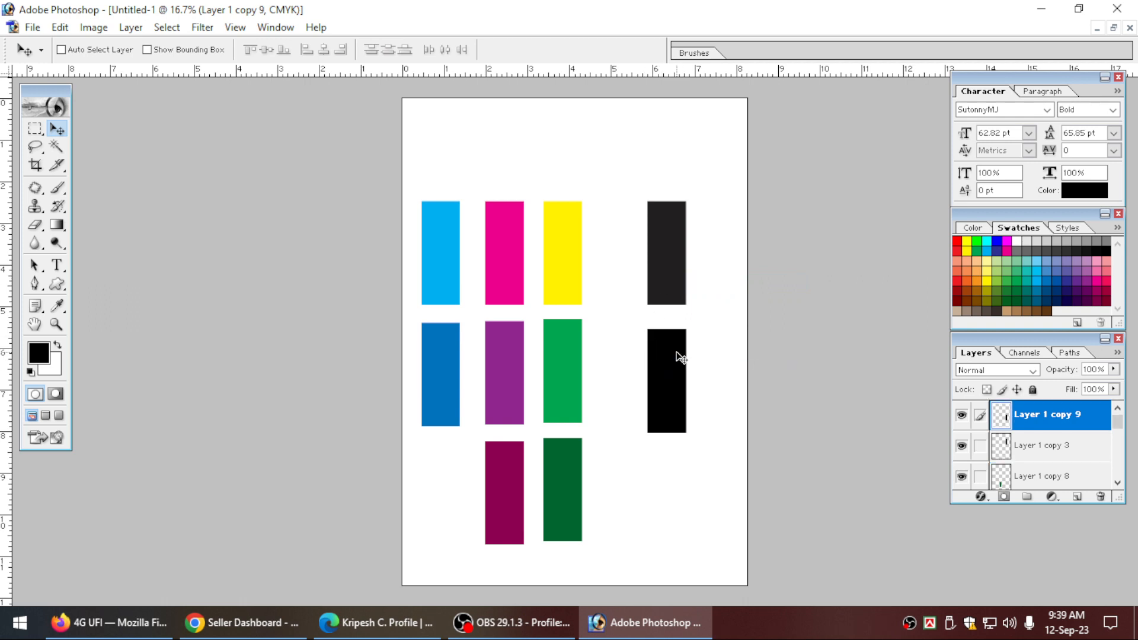
right_click(665, 361)
click(681, 374)
Step: Select the lighter green bar's layer and place a duplicate to the right of the dark green bar
right_click(572, 394)
click(575, 401)
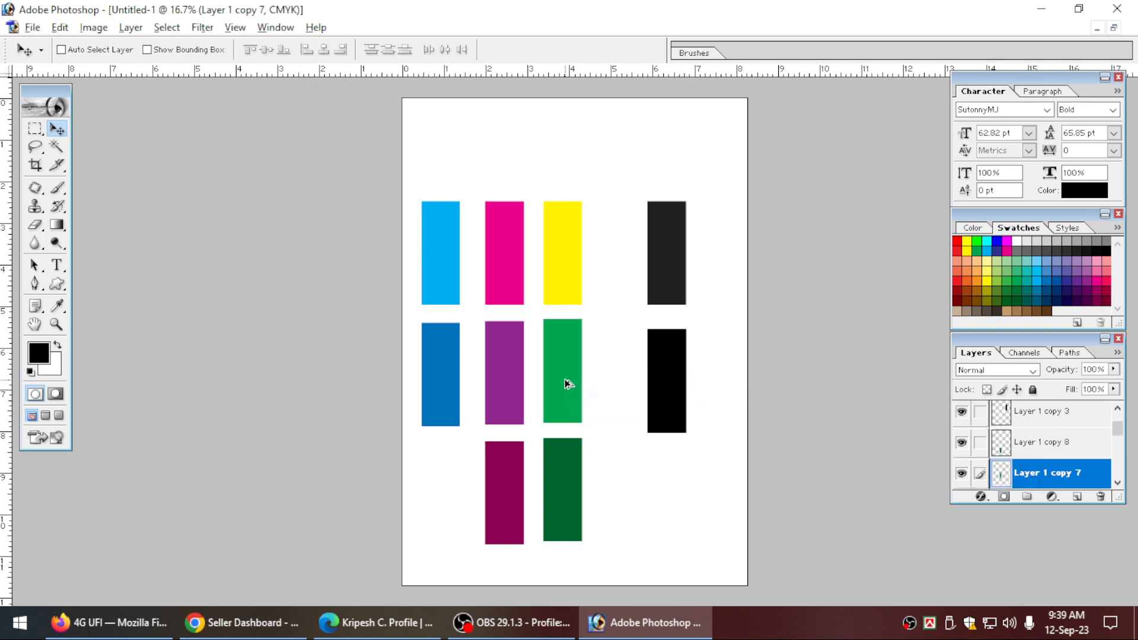
drag(563, 384, 624, 485)
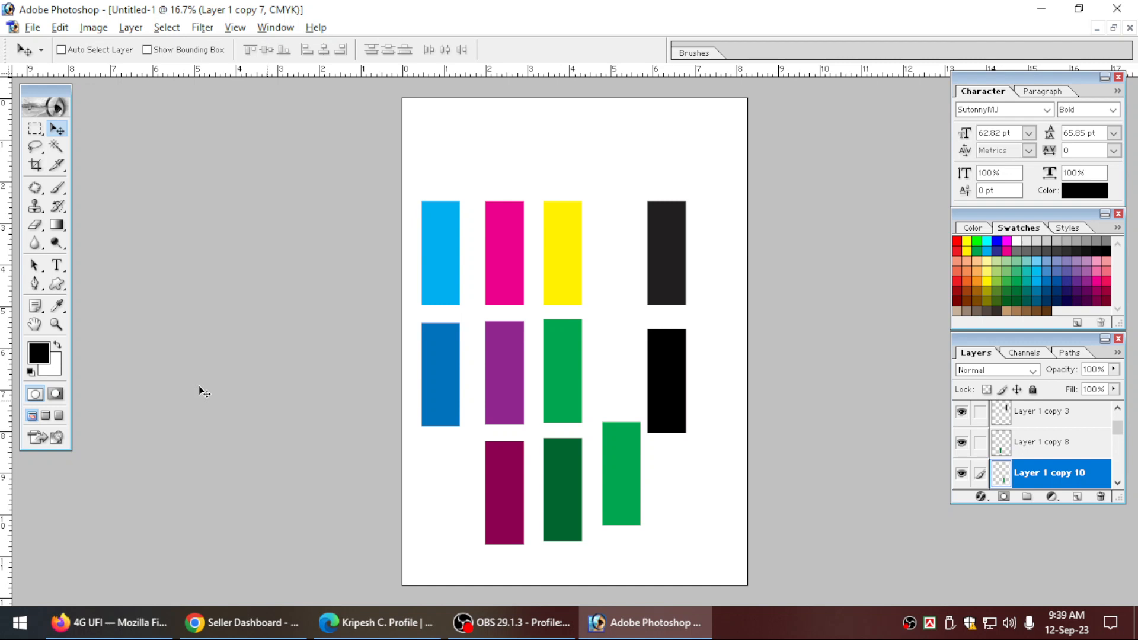
Step: Fill the new green copy with C 20, M 100, Y 0, K 0
click(35, 353)
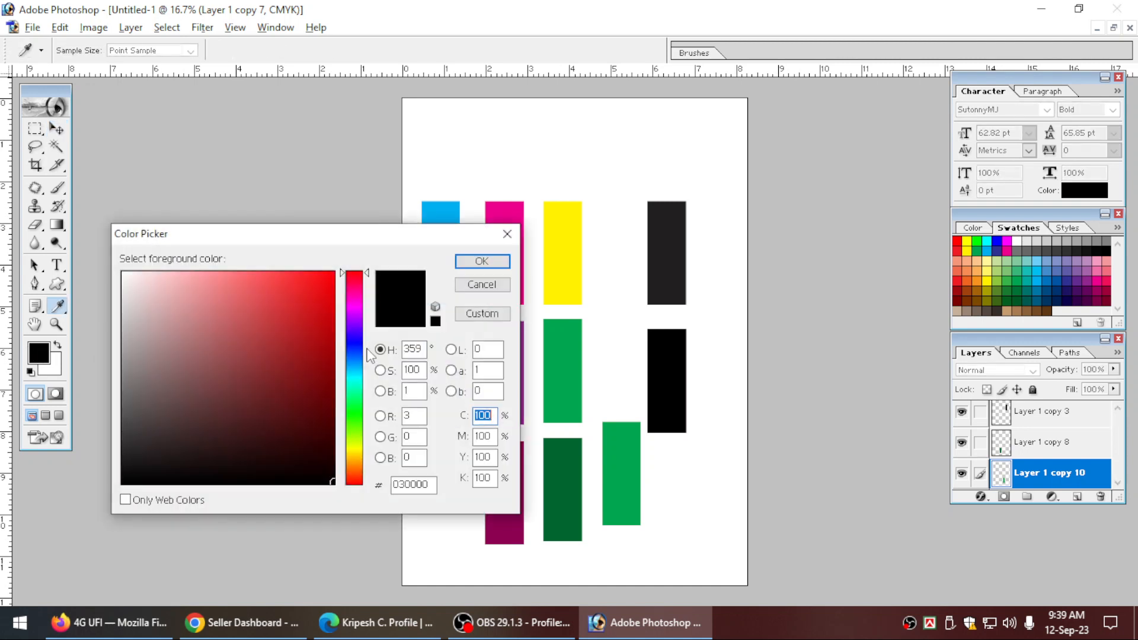
text(20)
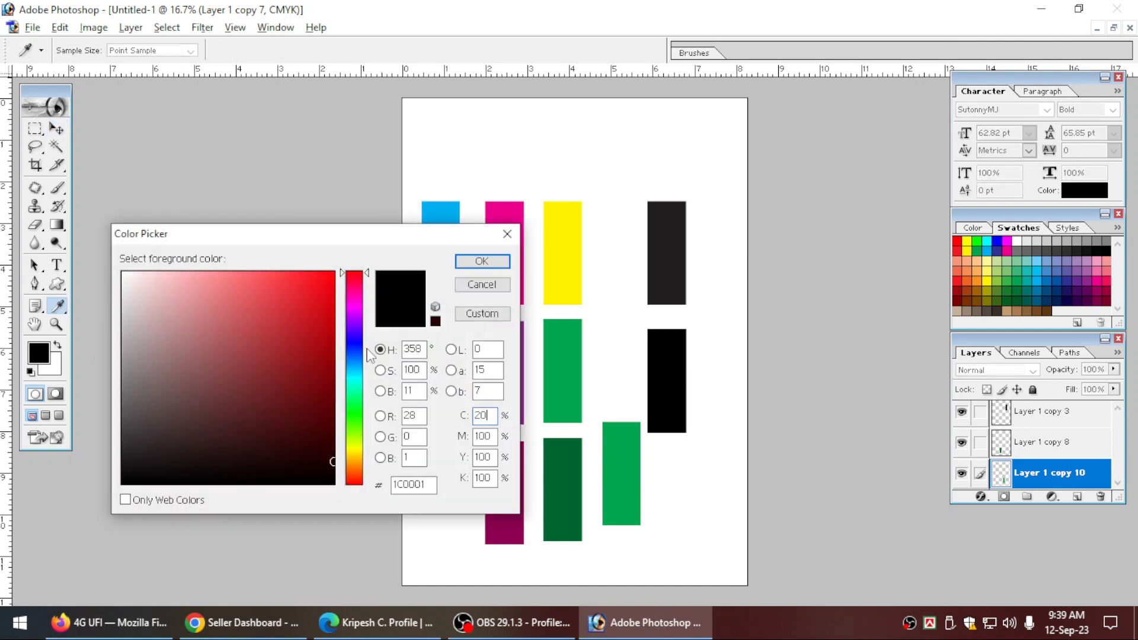
key(Tab)
key(Tab)
text(0)
key(Tab)
text(0)
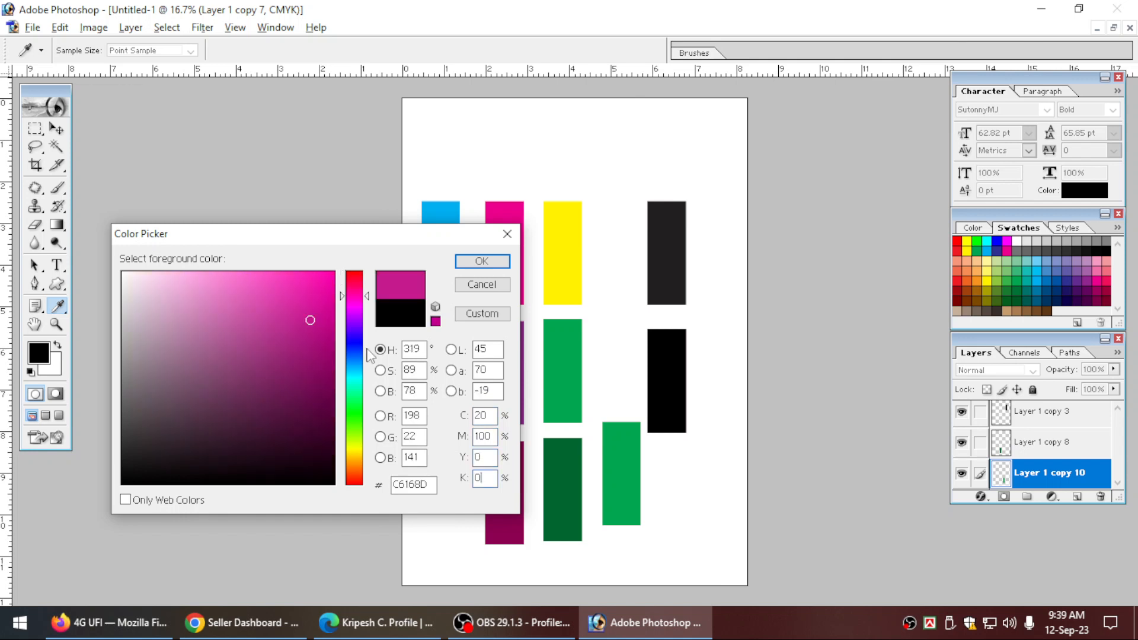
key(Return)
key(v)
key(shift+alt+BackSpace)
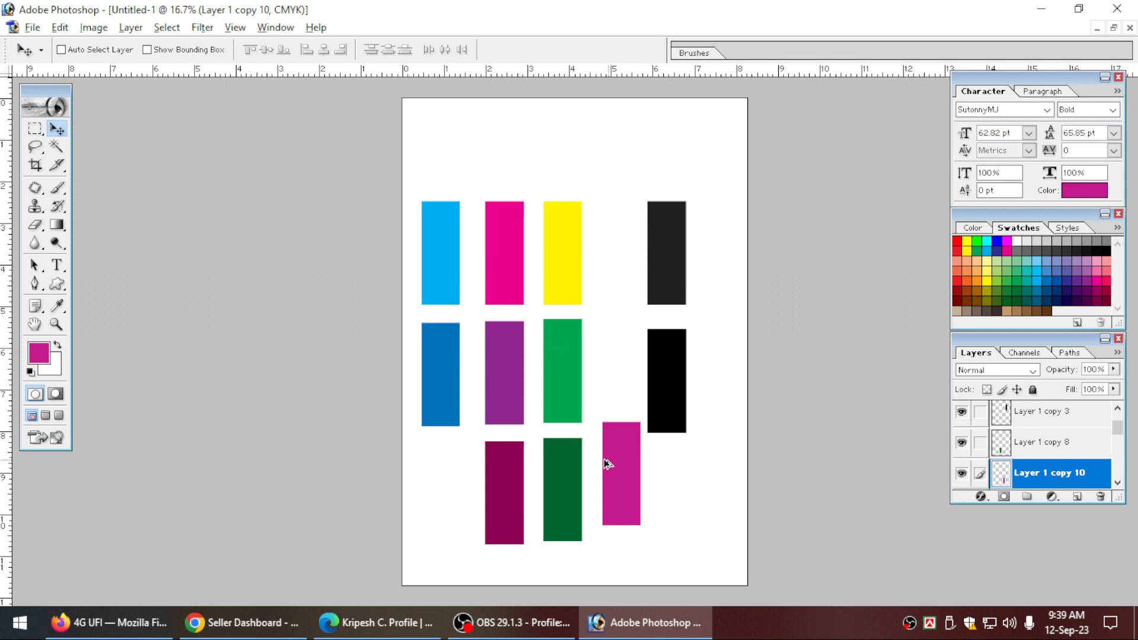
Step: Duplicate the C 20, M 100 bar into the space below the blue bar and fill the copy with C 30, M 100, Y 0, K 0
drag(607, 461, 436, 497)
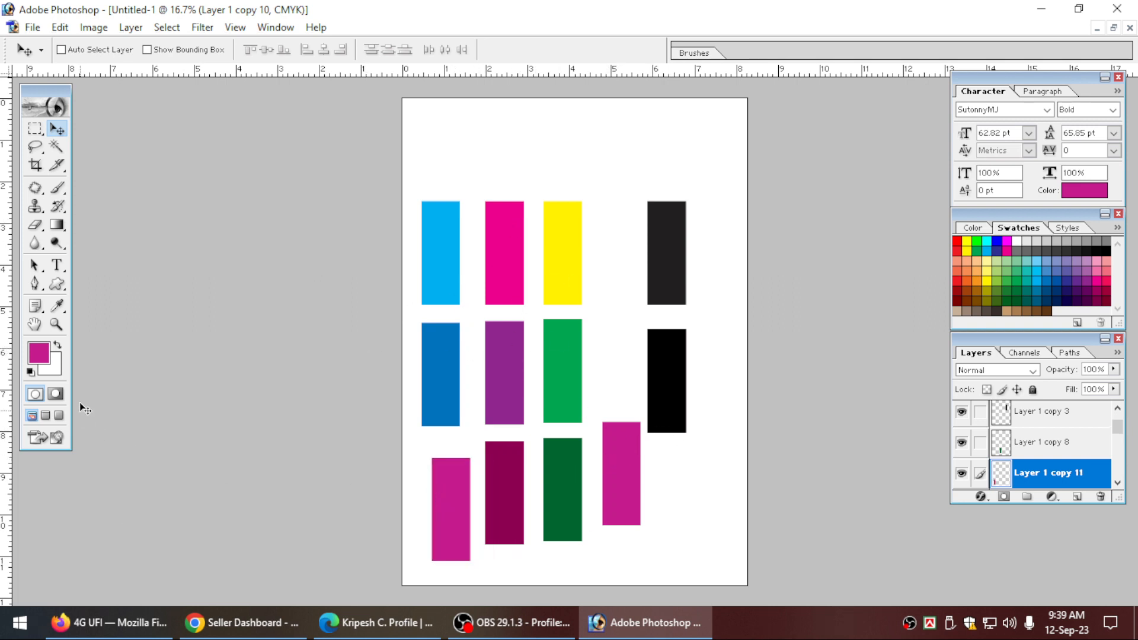
click(38, 355)
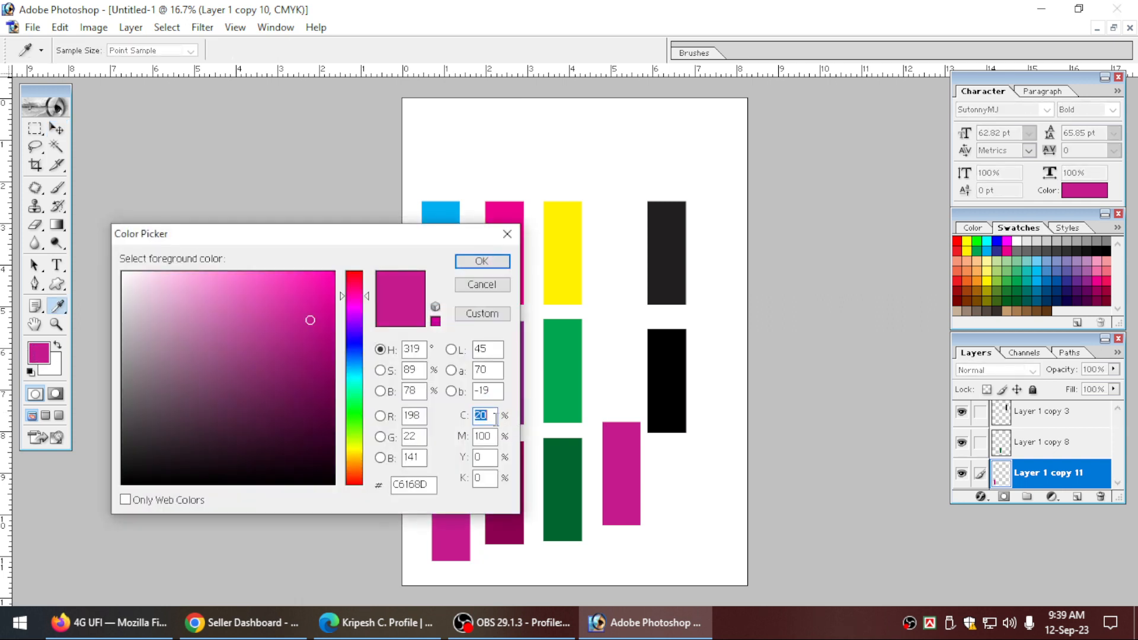
text(30)
key(Return)
key(alt+BackSpace)
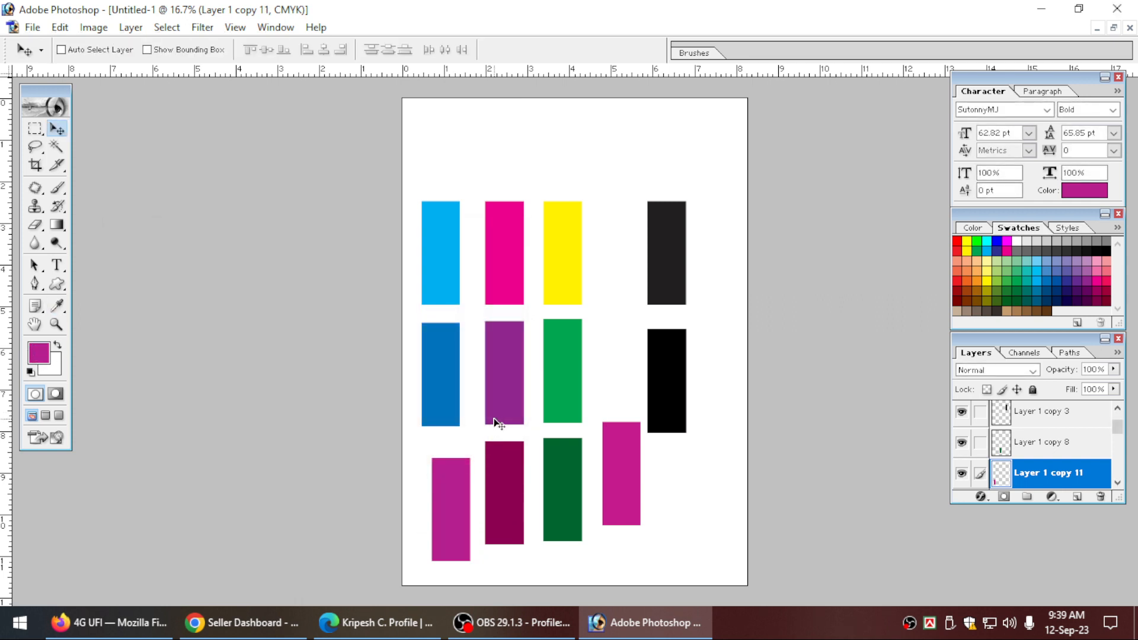
Step: Fill the bar below the blue bar with C 80, M 100, Y 0, K 0
click(38, 354)
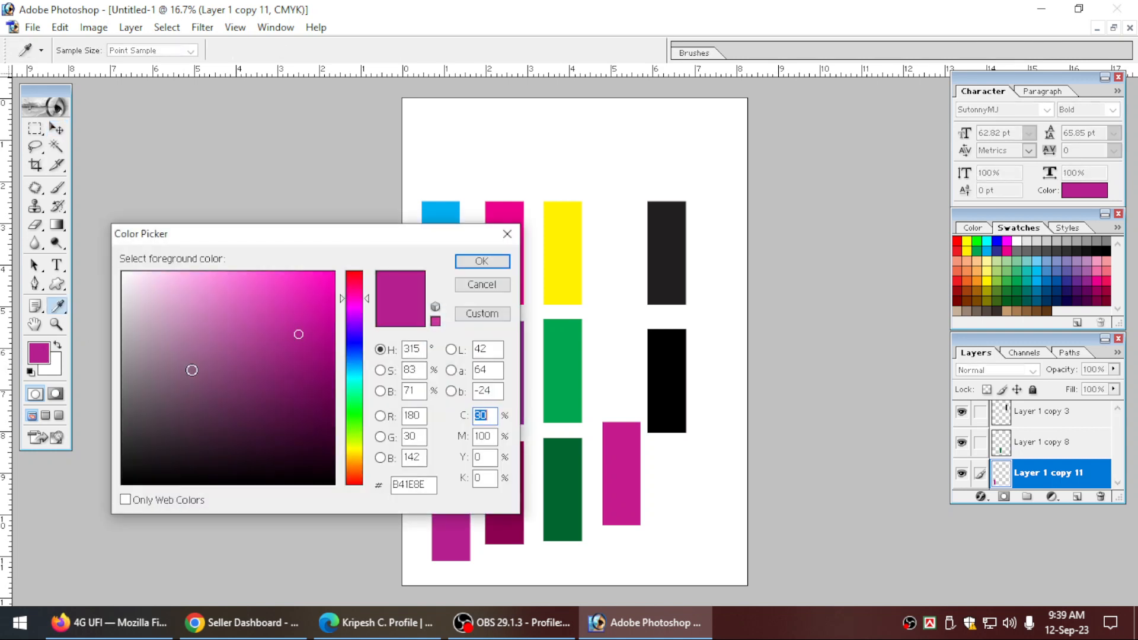
text(8)
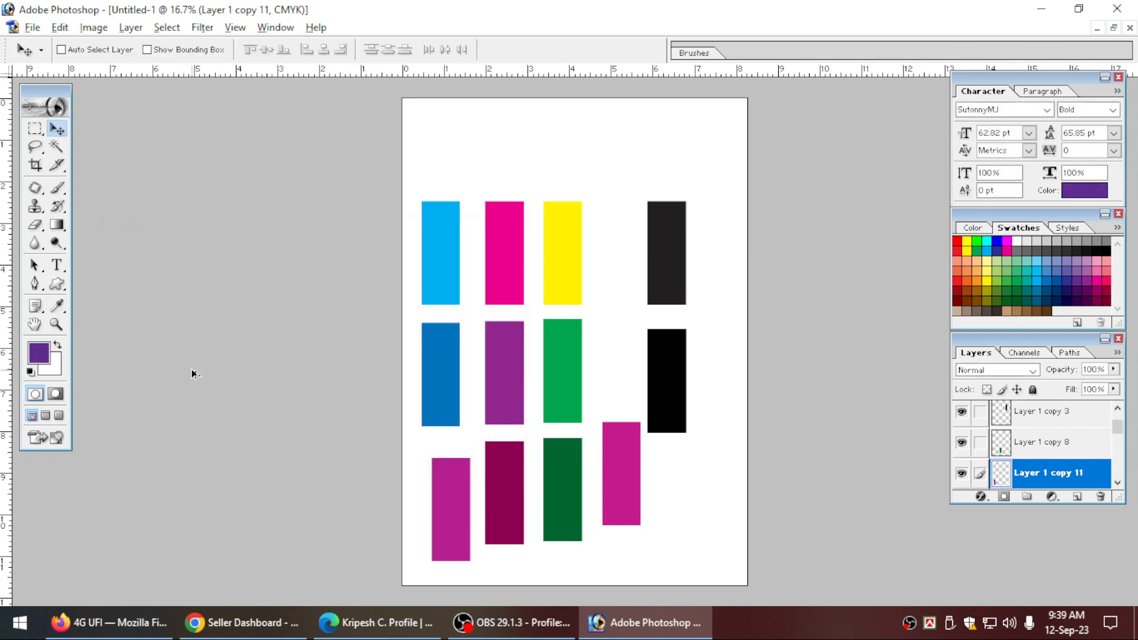
key(shift+alt+BackSpace)
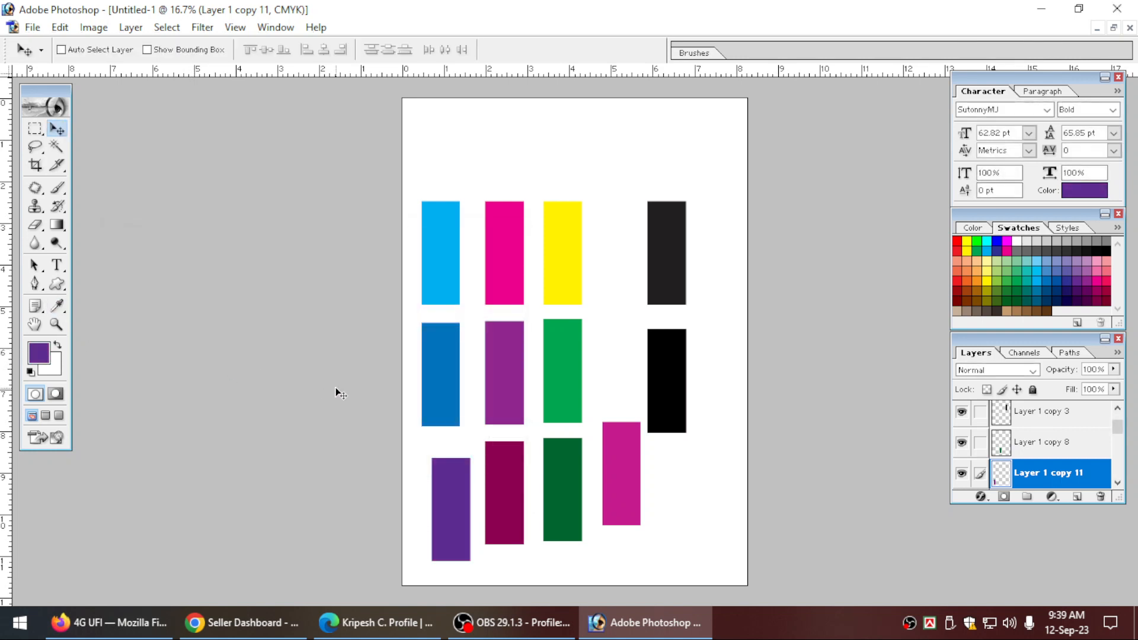
Step: Raise the cyan of that bar's color to 100, filling it with C 100, M 100, Y 0, K 0
click(41, 361)
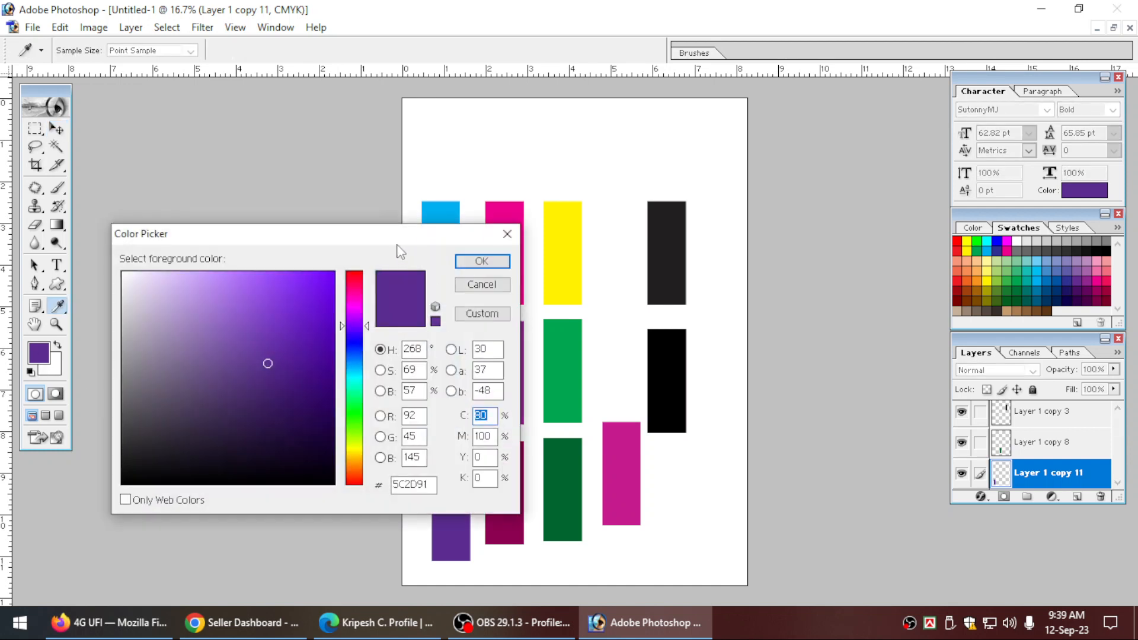
drag(398, 236, 411, 179)
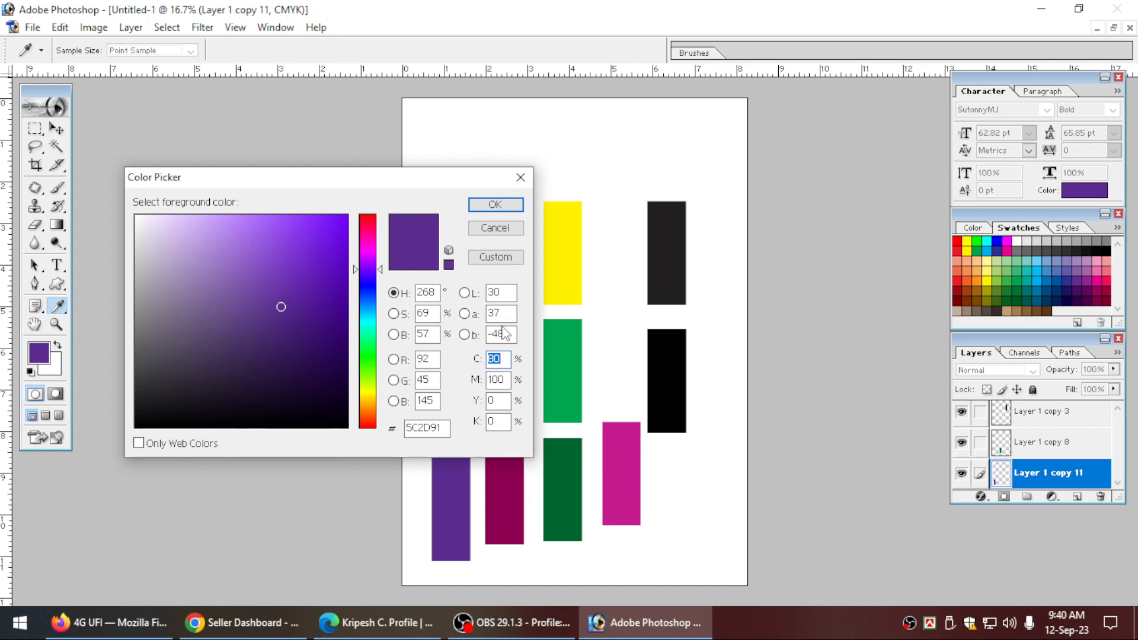
text(100)
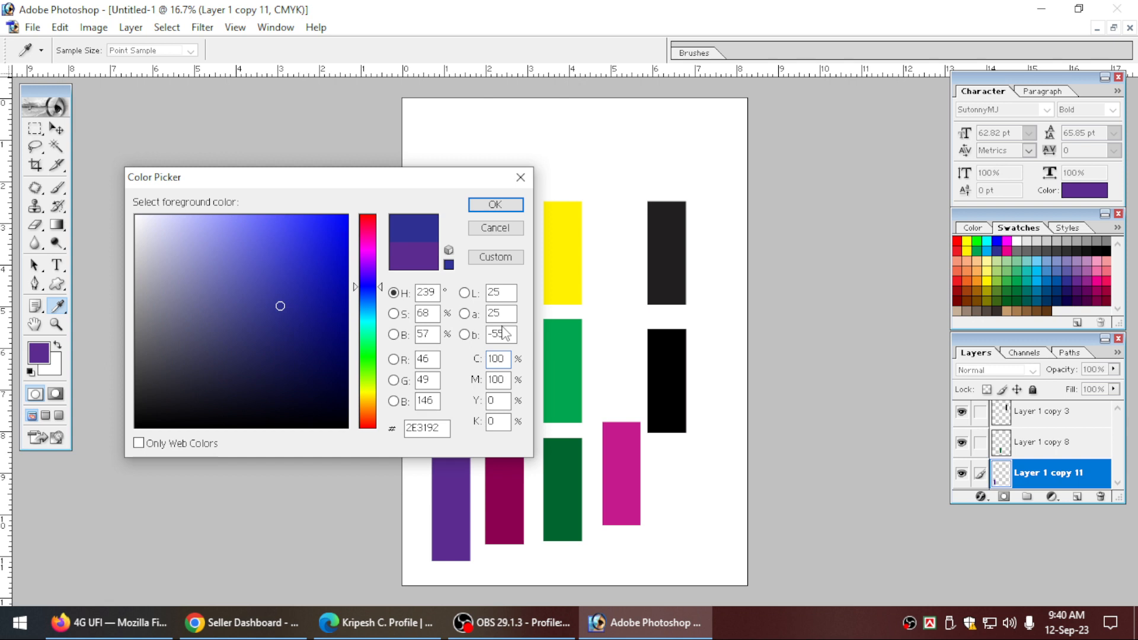
key(Return)
key(v)
key(alt+shift+BackSpace)
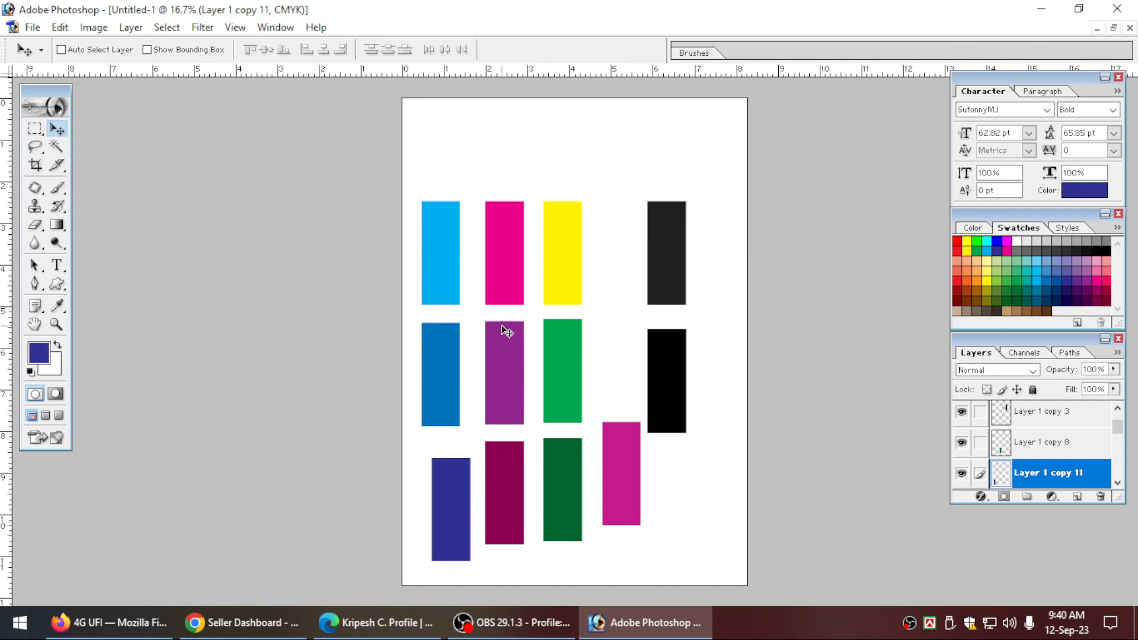
Step: Examine the CMYK values of the current blue foreground color
click(37, 353)
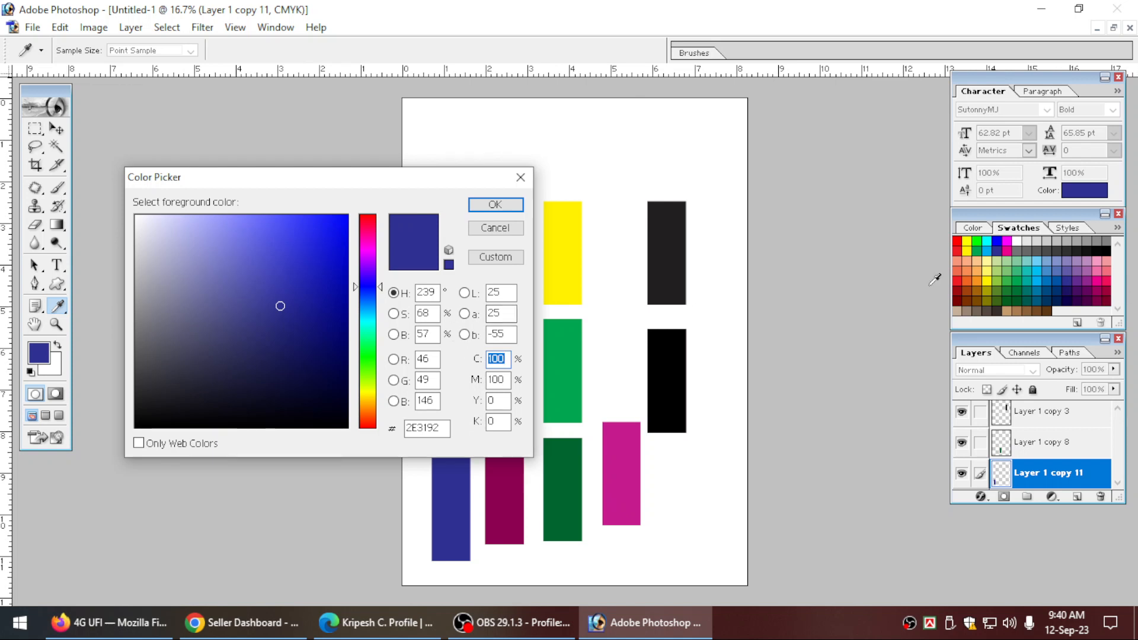
click(495, 228)
key(v)
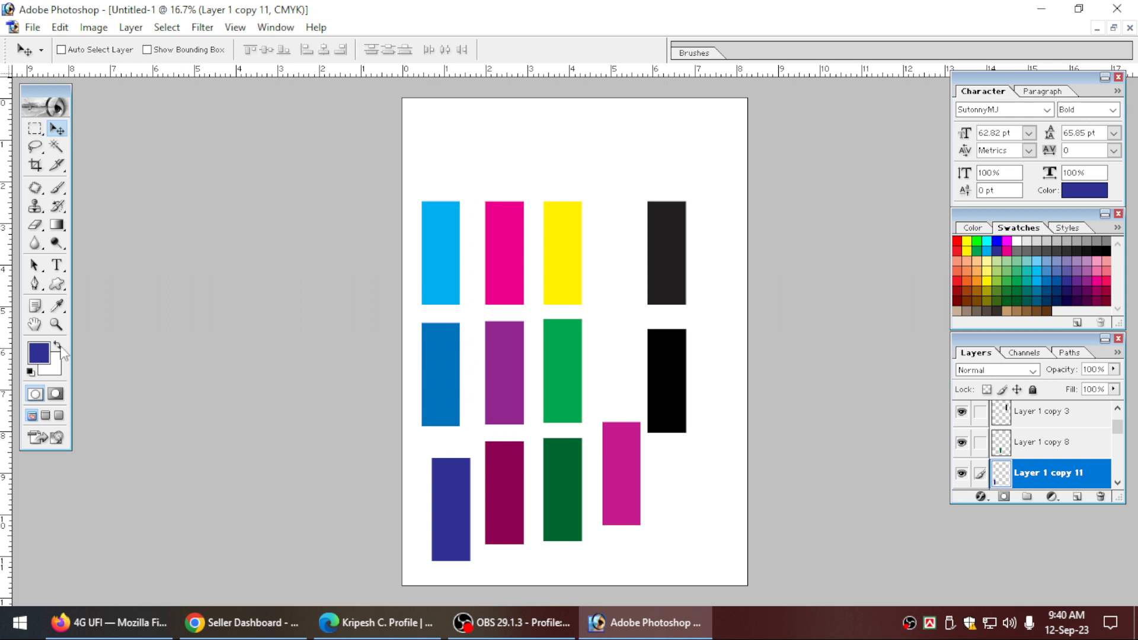
click(38, 352)
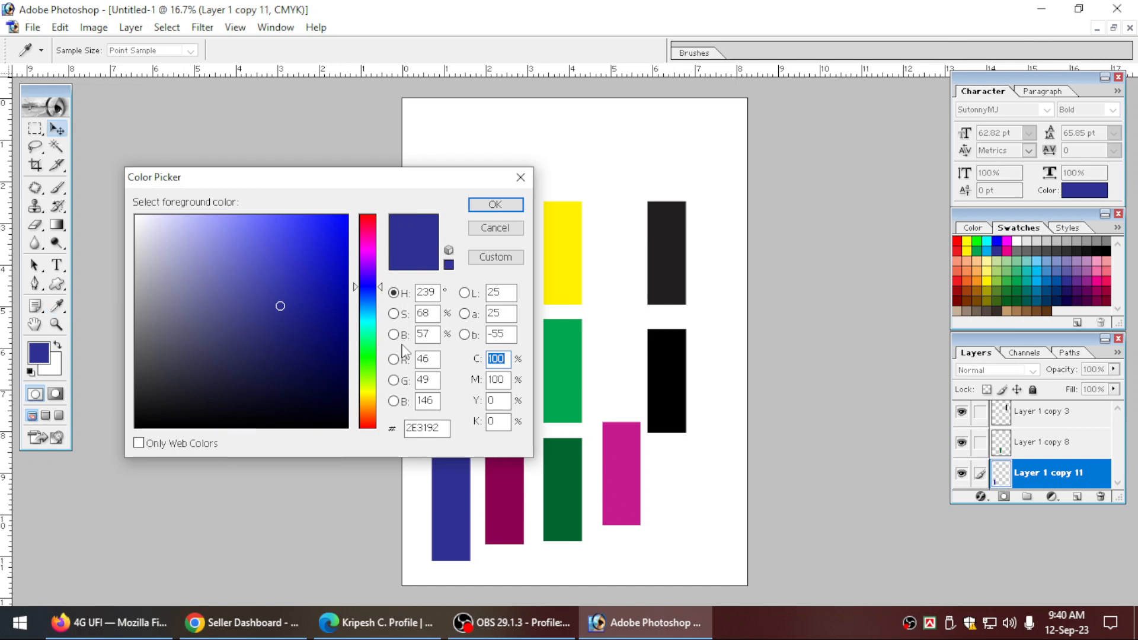
key(Return)
key(v)
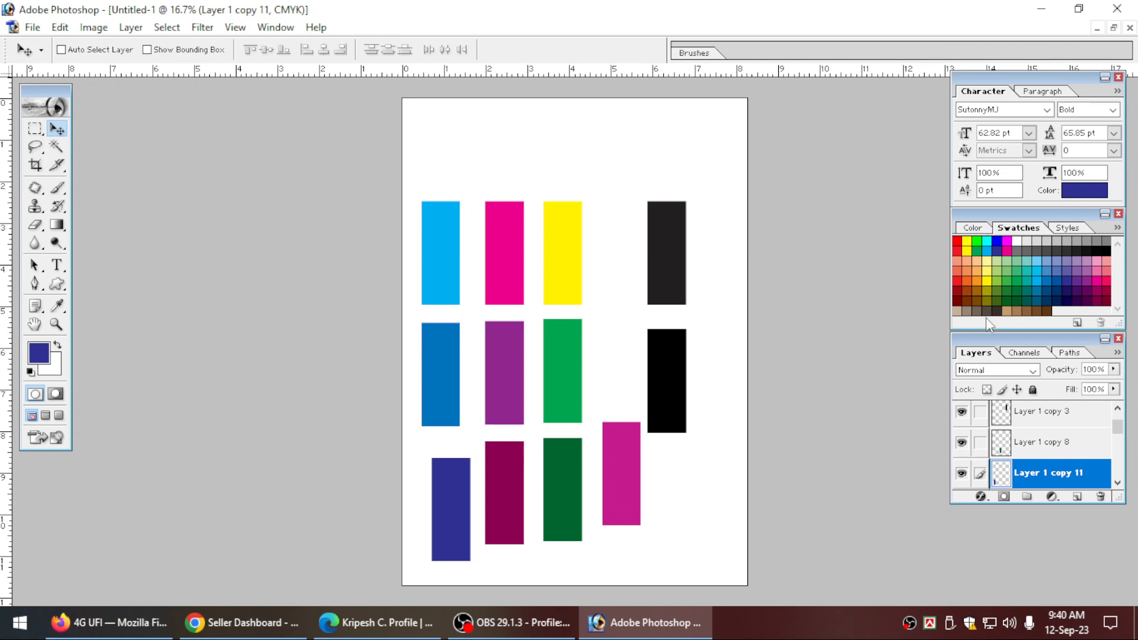
Step: Fill the bar below the blue bar in turn with an orange, a brown and the Dark Yellow Green swatch
click(972, 277)
key(shift+alt+BackSpace)
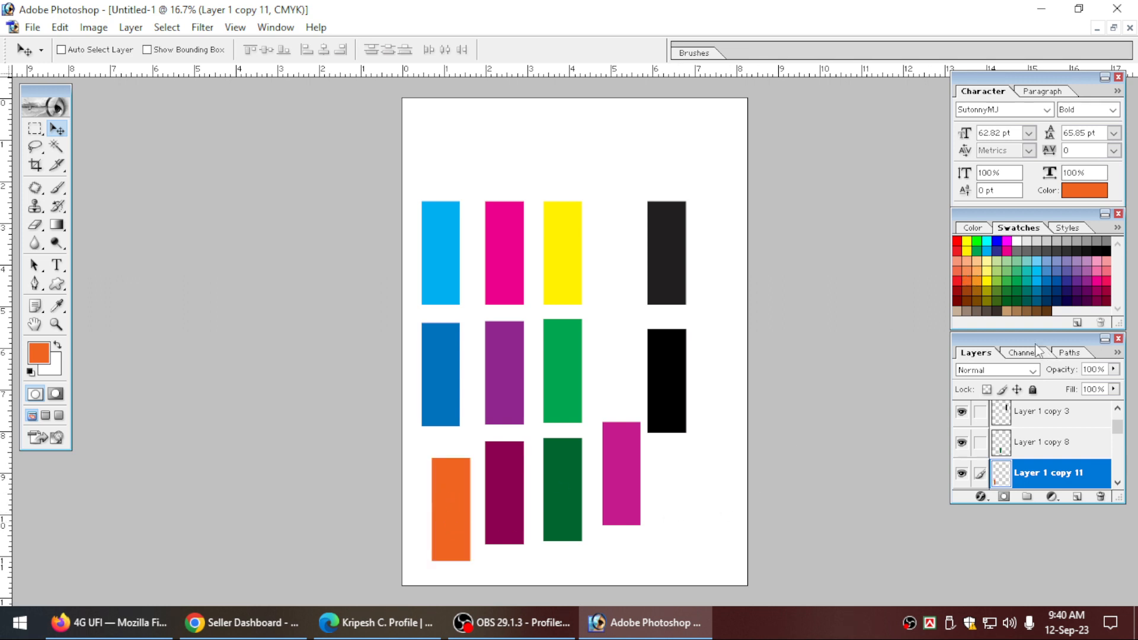
click(980, 290)
key(shift+alt+BackSpace)
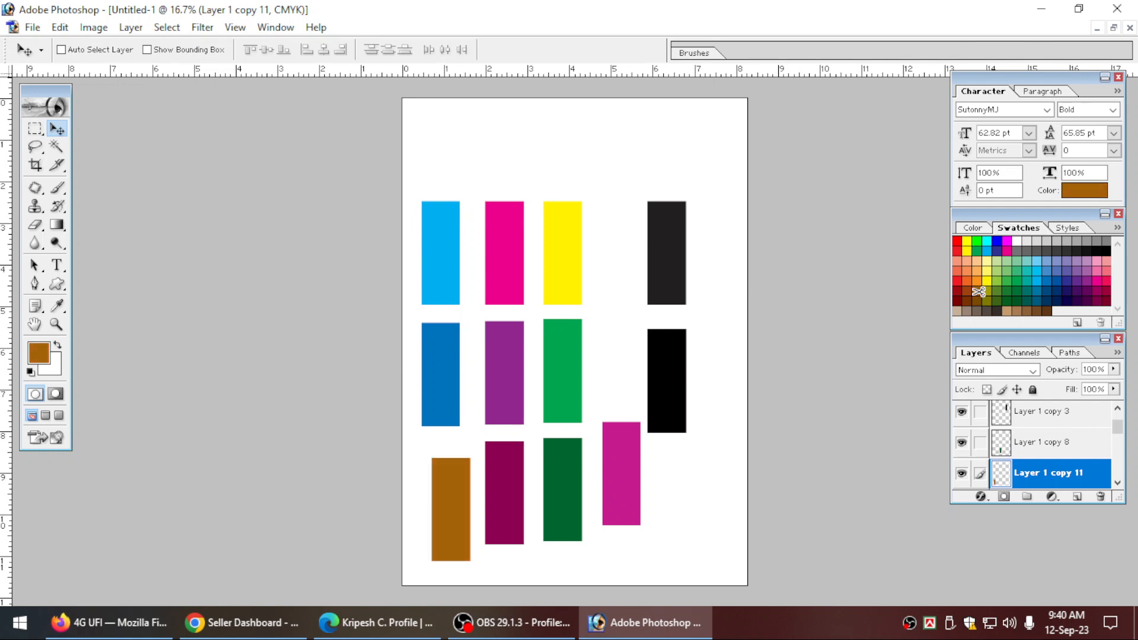
click(1011, 283)
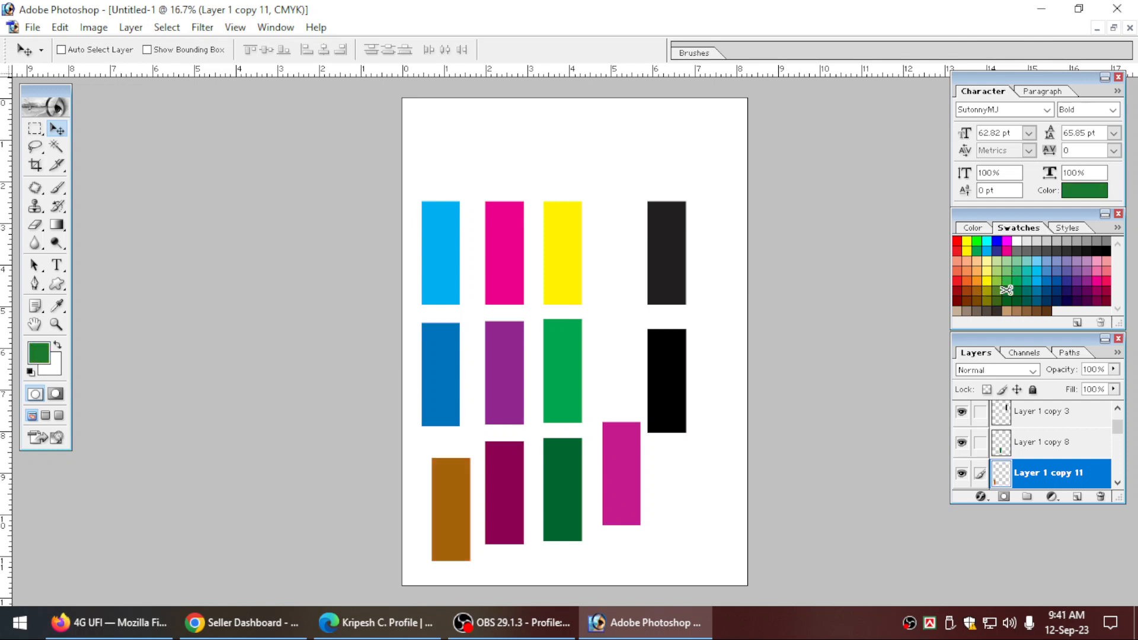
key(shift+alt+BackSpace)
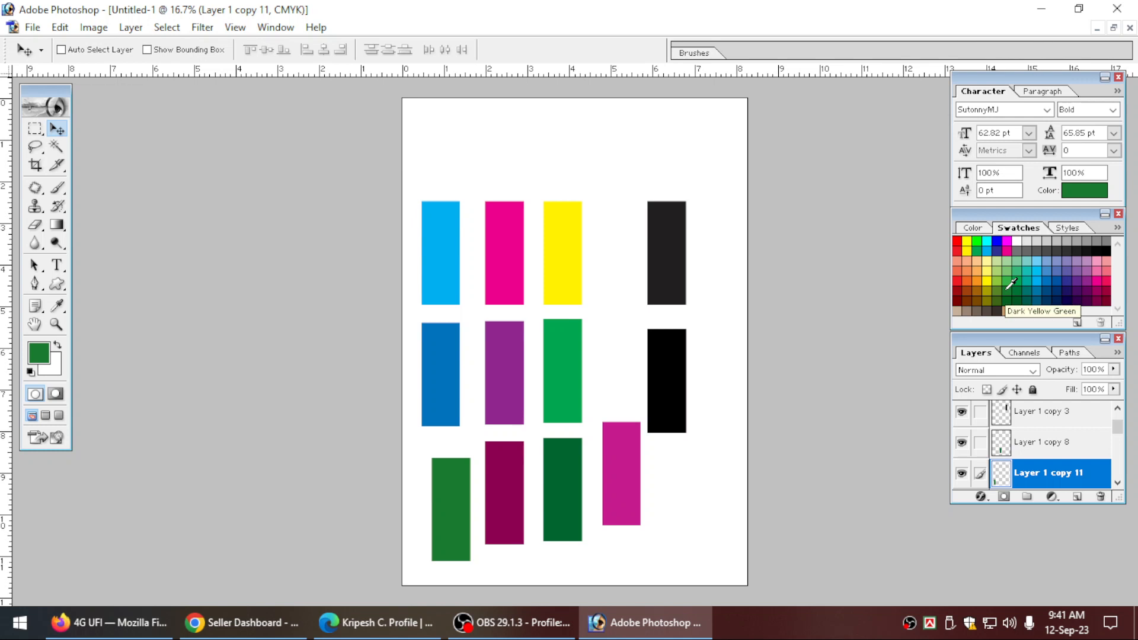
Step: Mix a foreground color of C 100, M 100, Y 0, K 0 and refill the bar below the blue bar with it
click(37, 355)
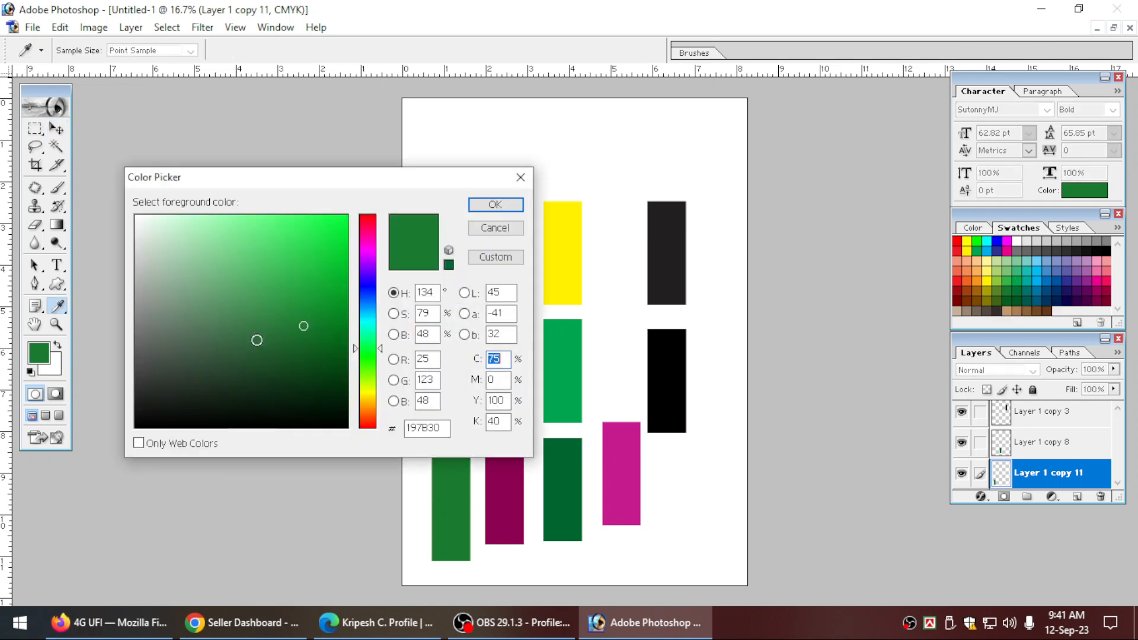
text(10)
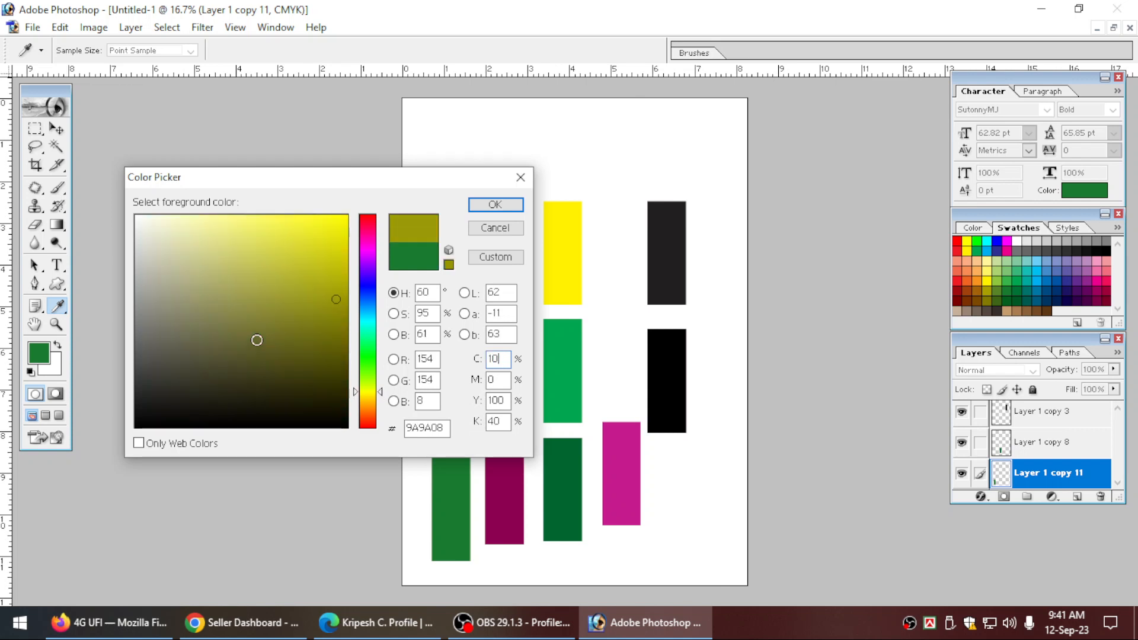
text(0)
key(Tab)
text(100)
key(Tab)
key(Tab)
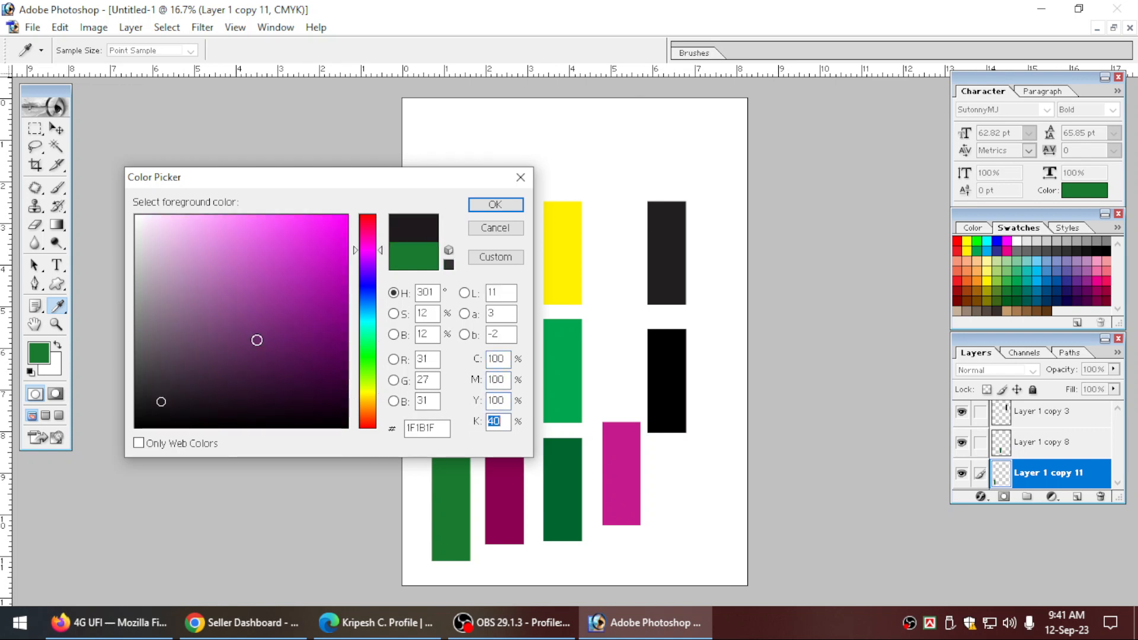
text(0)
key(shift+Tab)
text(0)
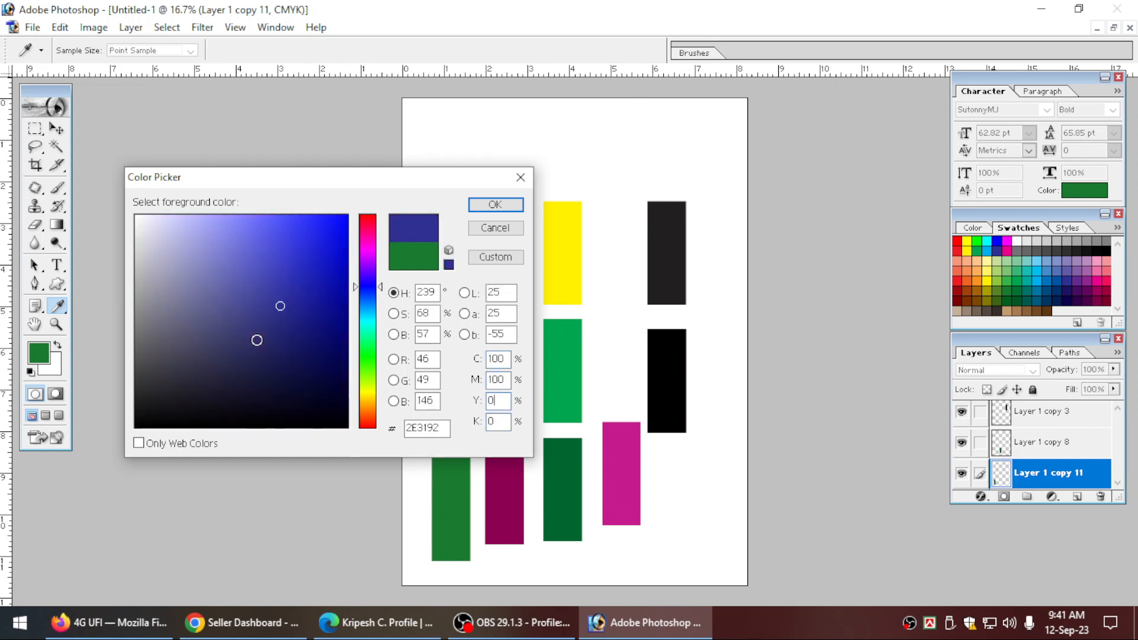
key(Return)
key(v)
key(alt+BackSpace)
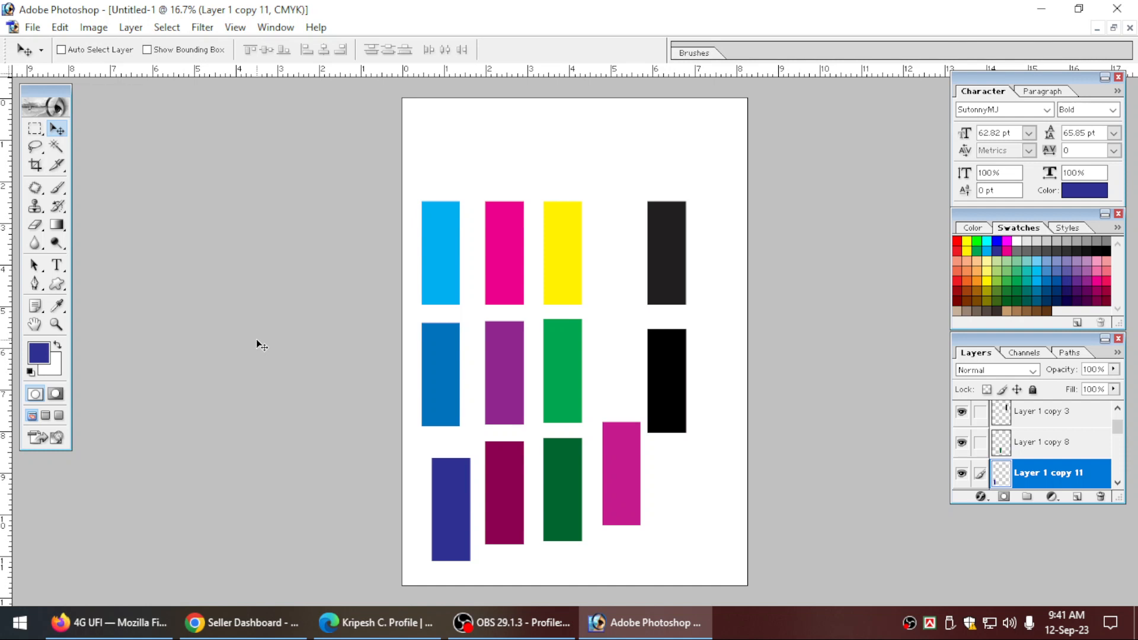
Step: Fill the bar below the blue bar with red, C 0, M 100, Y 100, K 0
click(39, 354)
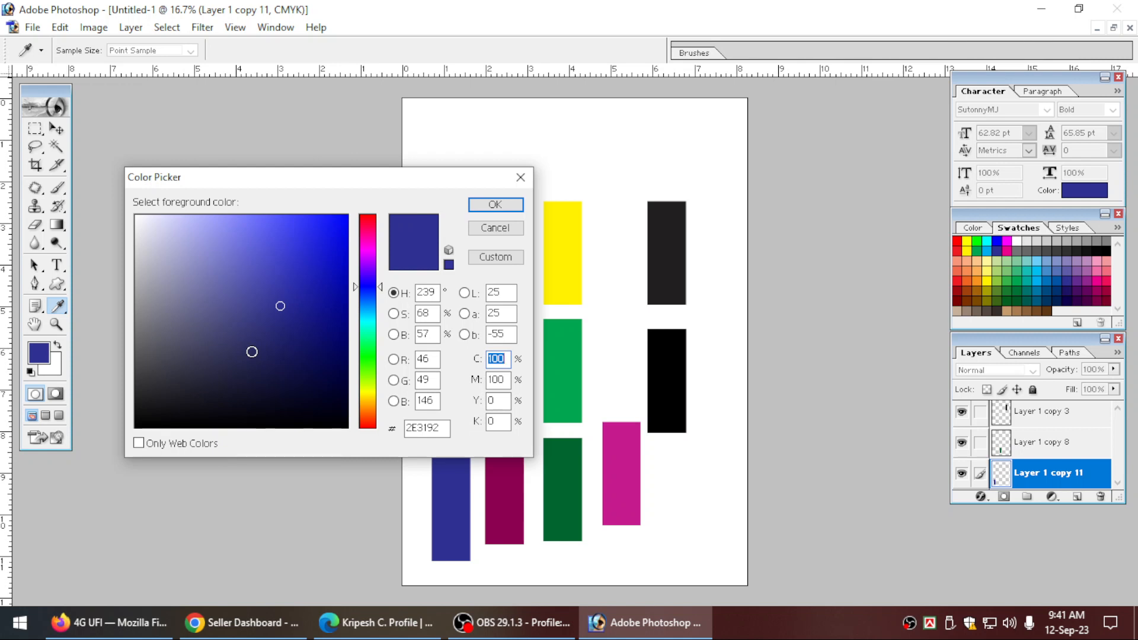
text(0)
key(Tab)
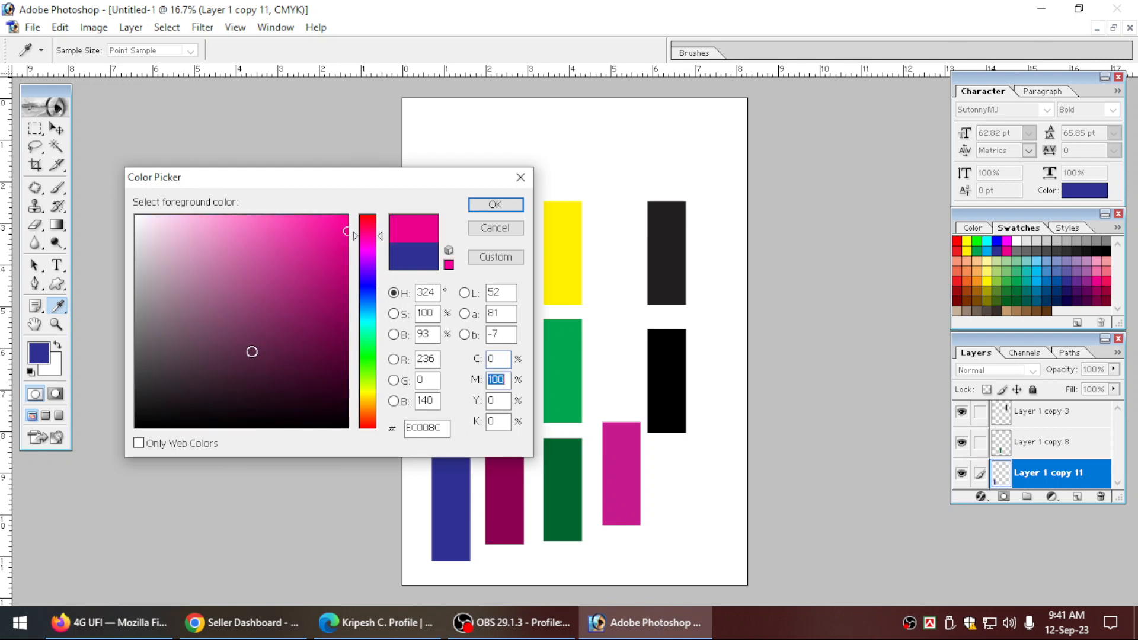
key(Tab)
text(100)
key(Return)
key(v)
key(shift+alt+BackSpace)
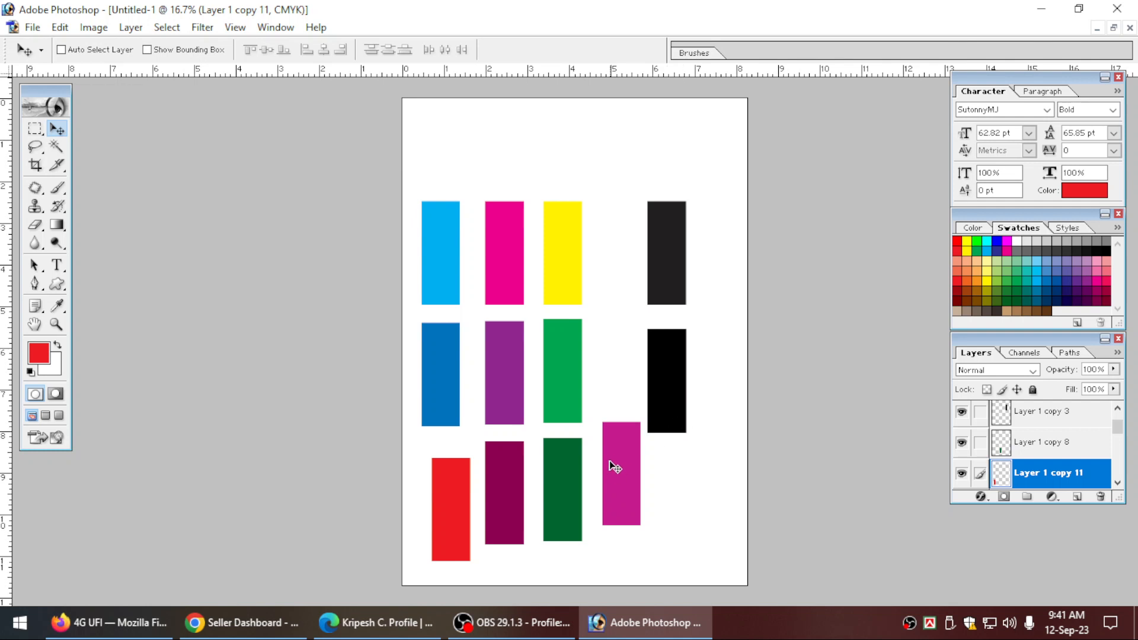
Step: Merge all visible layers into the background and clear the canvas by filling it with white
right_click(627, 471)
click(631, 472)
key(shift+ctrl+e)
key(alt+l)
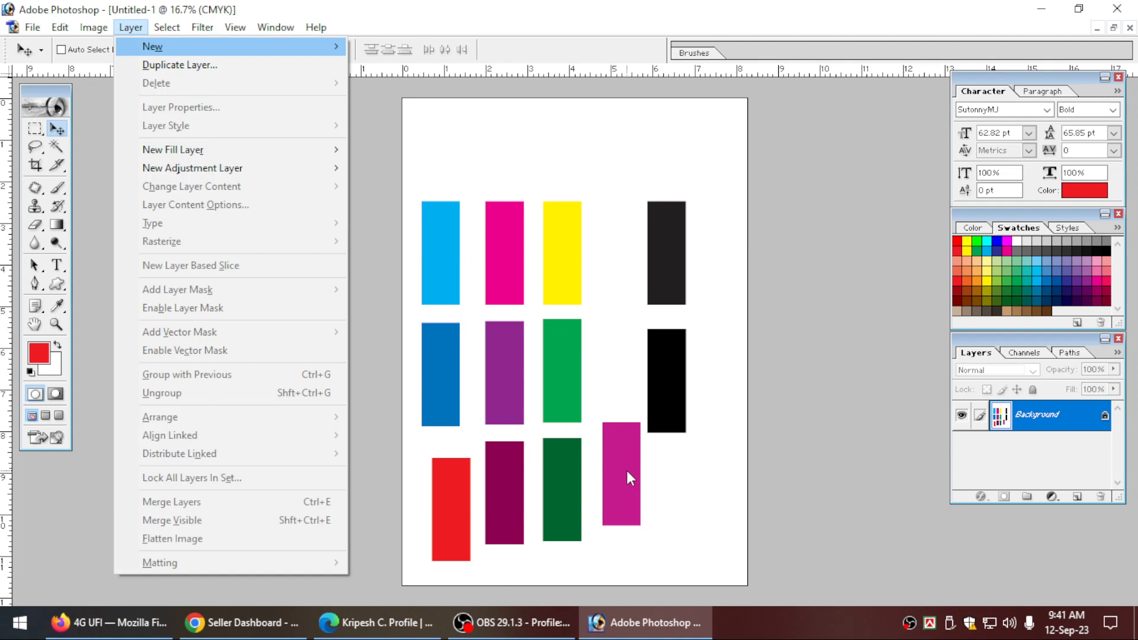
click(627, 470)
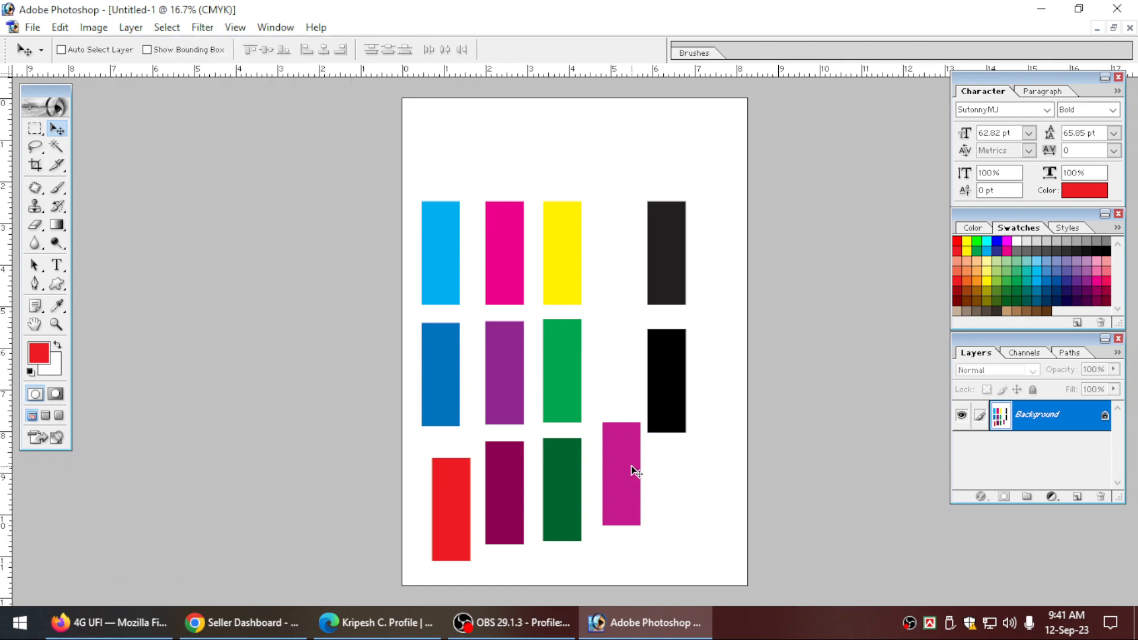
key(ctrl+BackSpace)
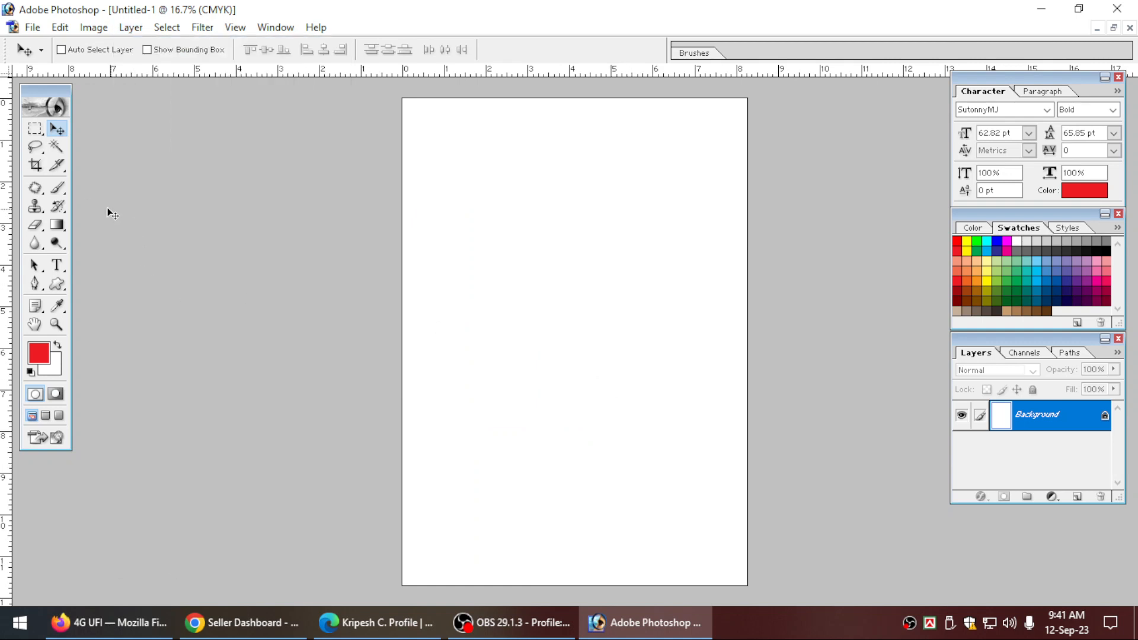
Step: Draw a rectangle about 1.8 by 2.9 inches on a new layer and fill it with the red foreground color
click(35, 128)
drag(455, 233, 529, 356)
key(ctrl+shift+n)
key(Return)
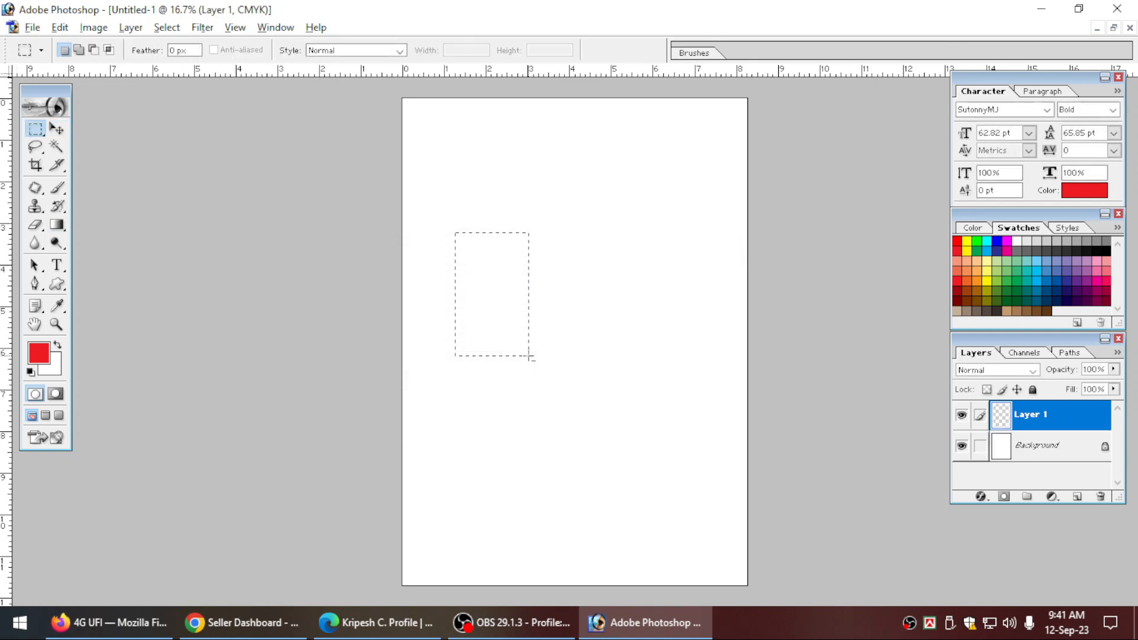
key(alt+BackSpace)
key(ctrl+d)
Step: Place a duplicate of the red rectangle below the original and fill the copy with C 0, M 100, Y 100, K 50
click(56, 128)
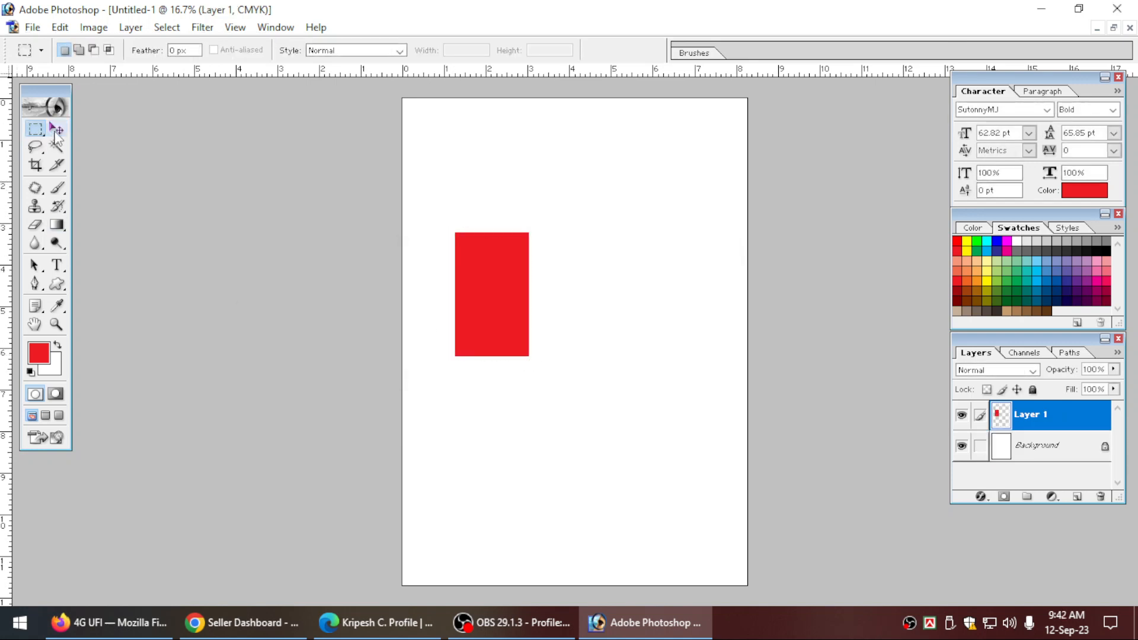
drag(486, 273, 499, 415)
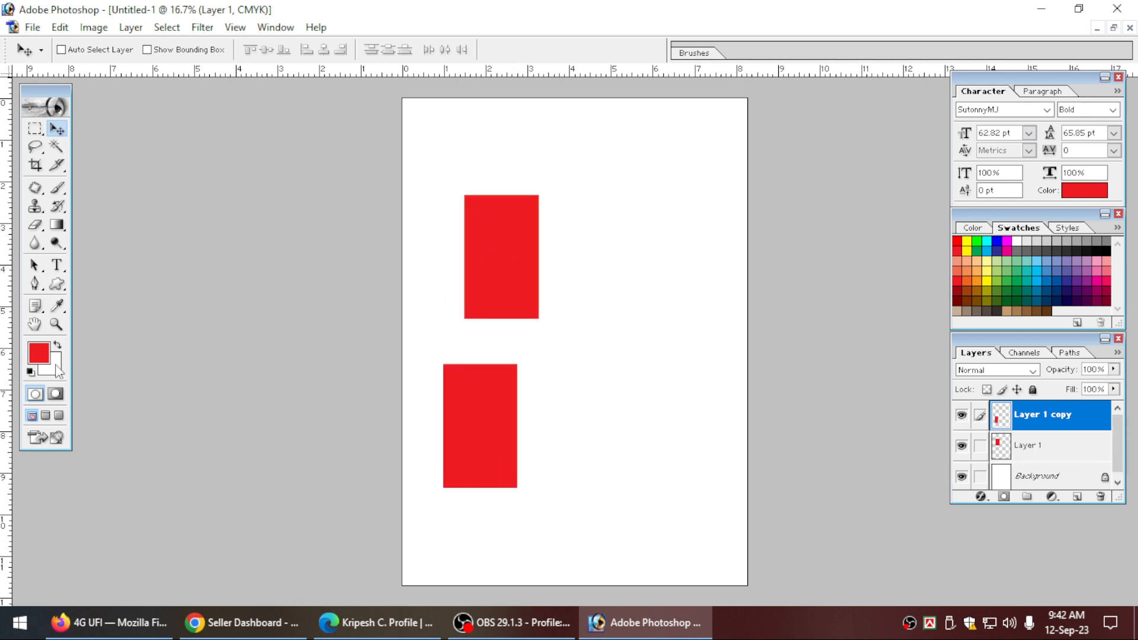
key(i)
key(Tab)
key(Tab)
key(Tab)
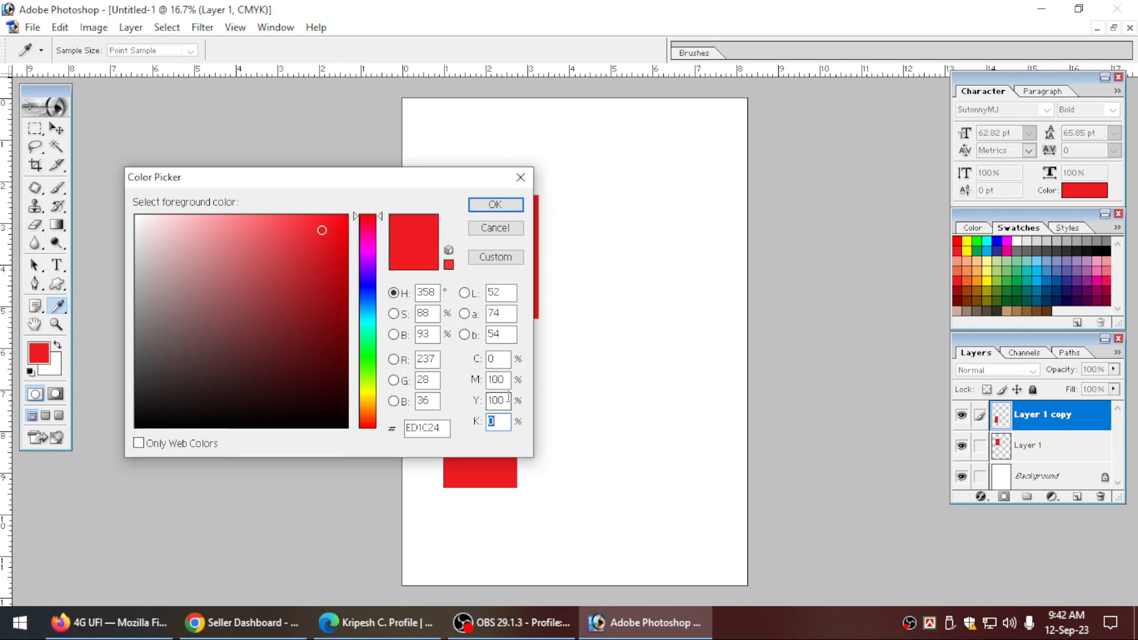
text(50)
key(Return)
key(v)
key(shift+alt+BackSpace)
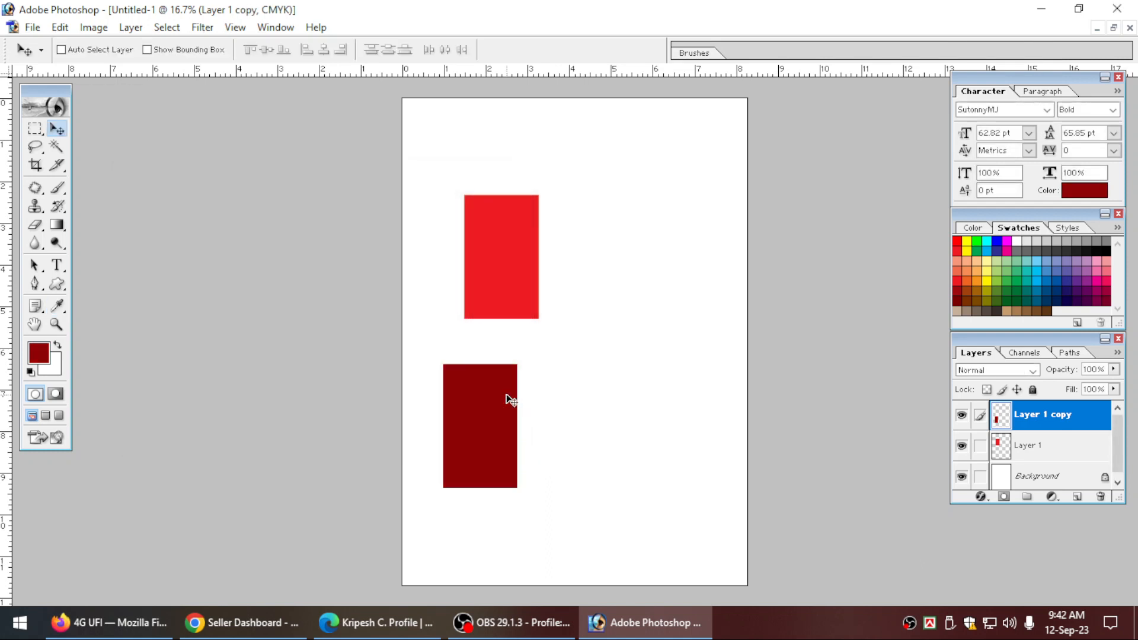
Step: Fill the lower rectangle with the dark magenta swatch and check that swatch's CMYK values
click(1104, 282)
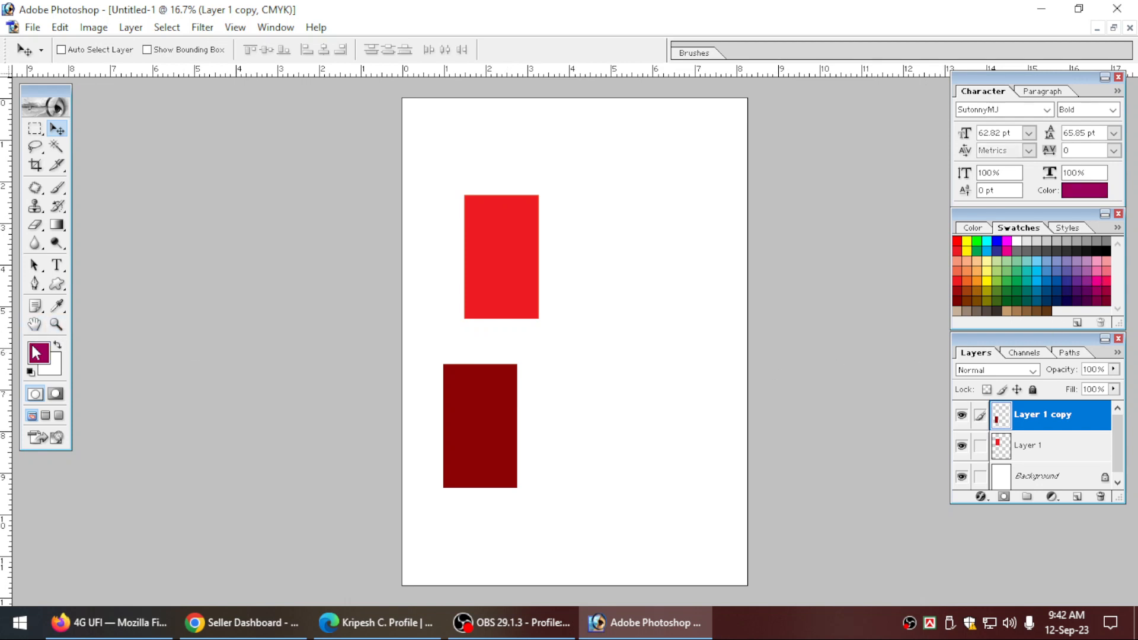
click(39, 351)
key(shift+alt+BackSpace)
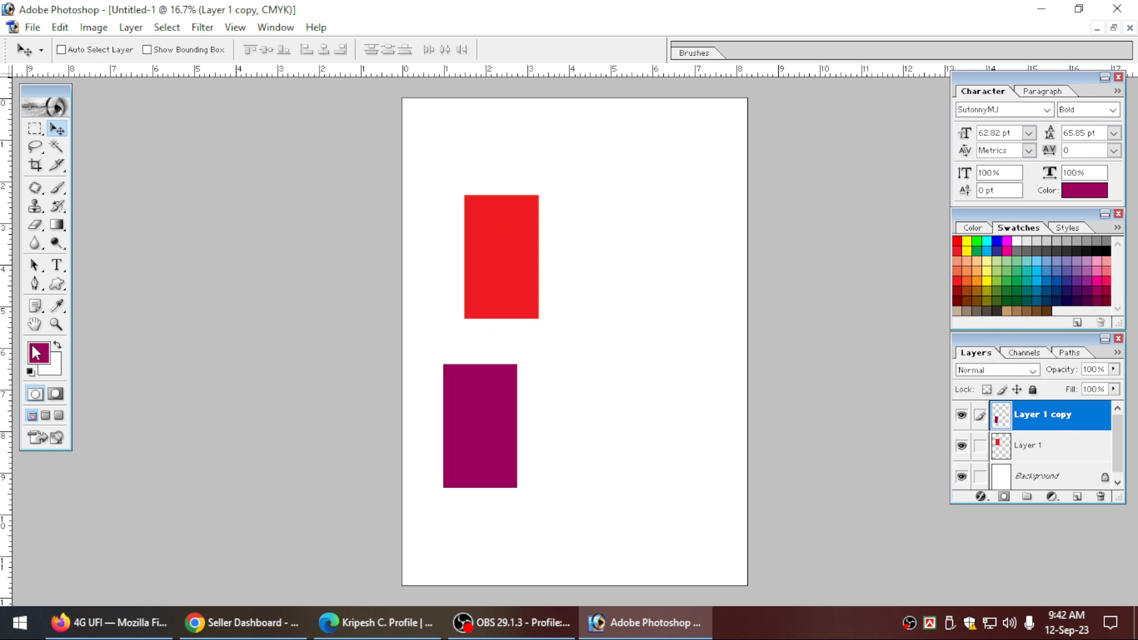
click(38, 351)
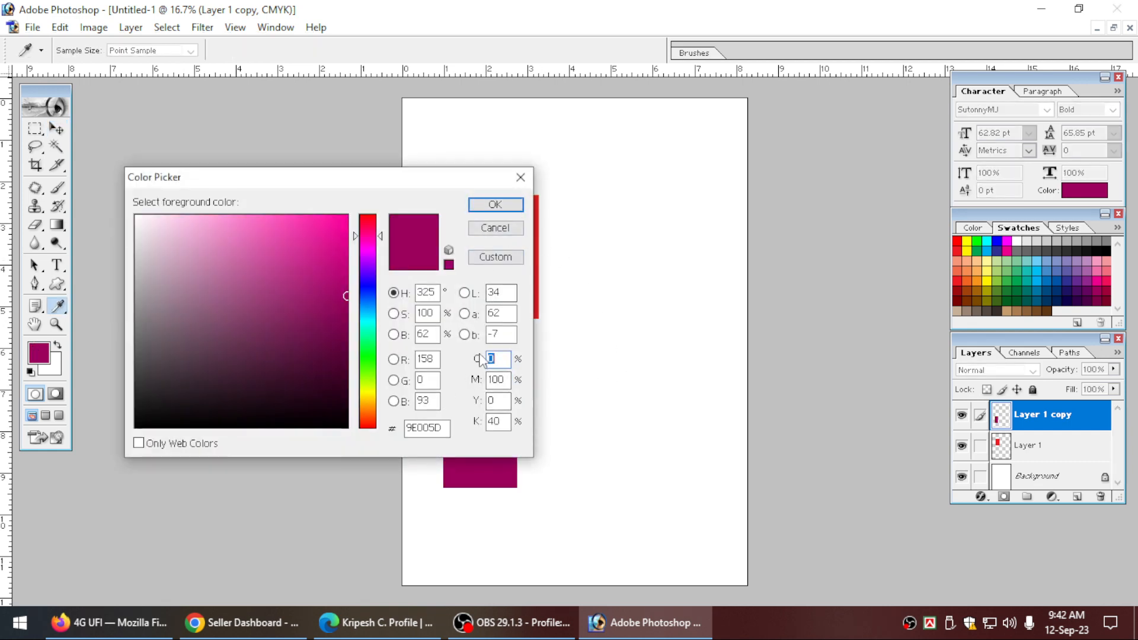
click(495, 204)
key(v)
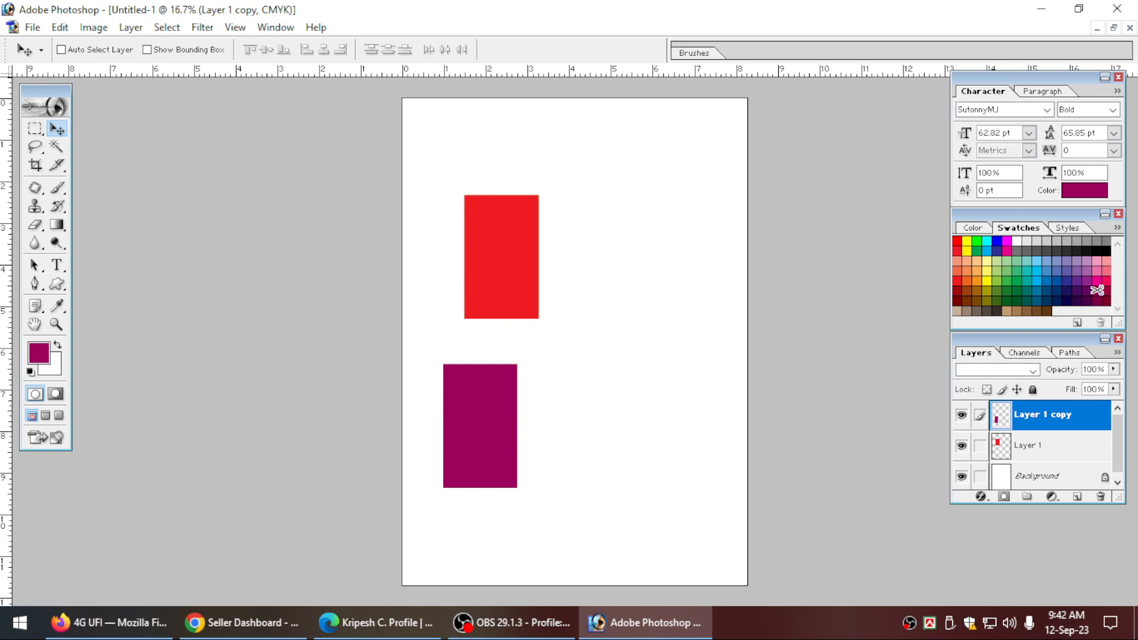
Step: Examine the individual C, M, Y and K components of the dark magenta foreground color in the Color Picker
click(38, 353)
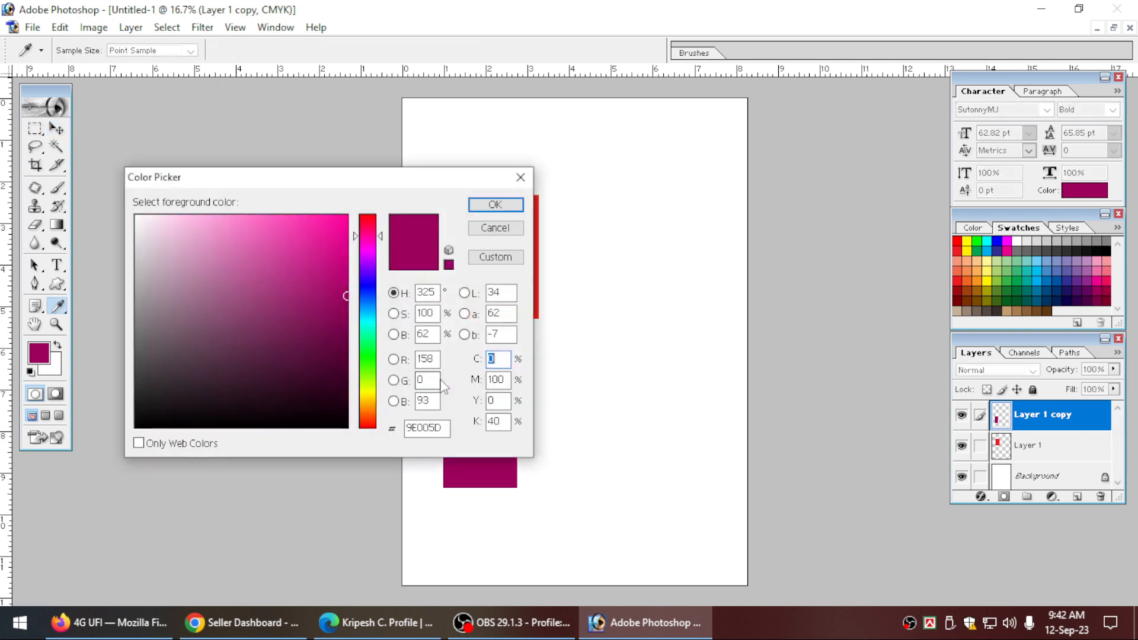
key(Tab)
key(Tab)
key(Tab)
key(Return)
key(v)
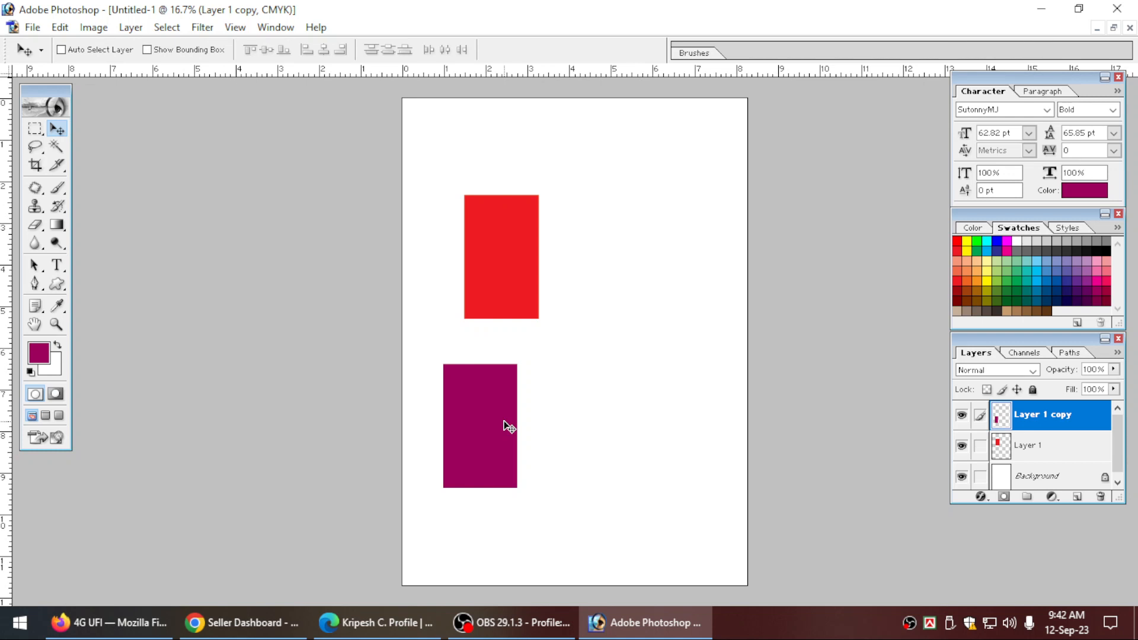
Step: Fill the lower rectangle with the Dark Yellow Orange swatch and check that color's CMYK values in the Color Picker
click(980, 289)
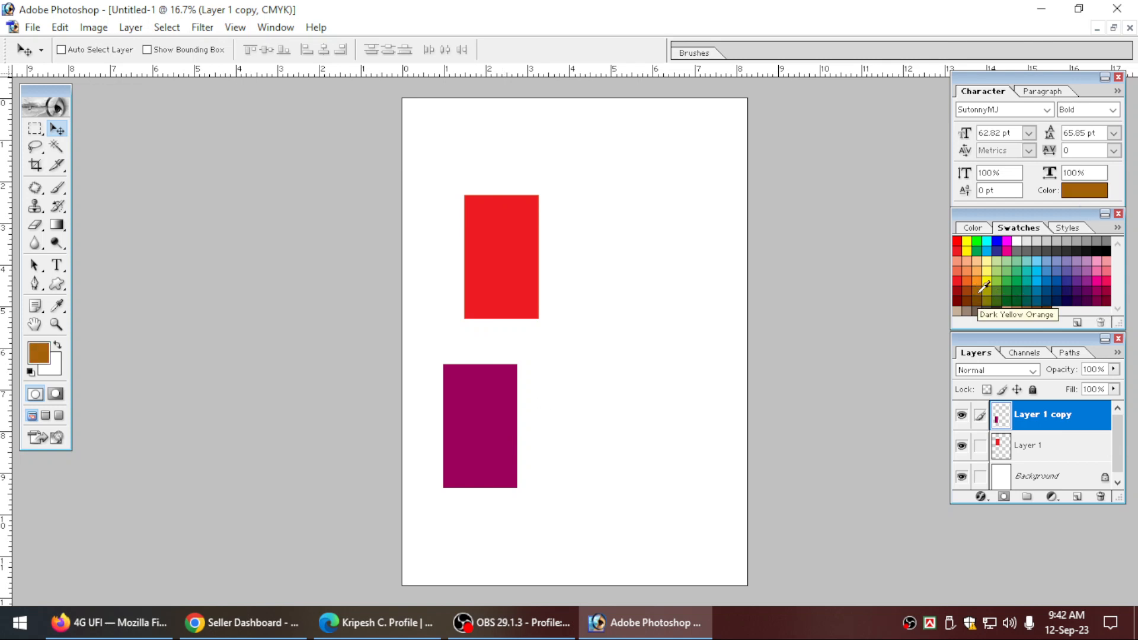
key(shift+alt+BackSpace)
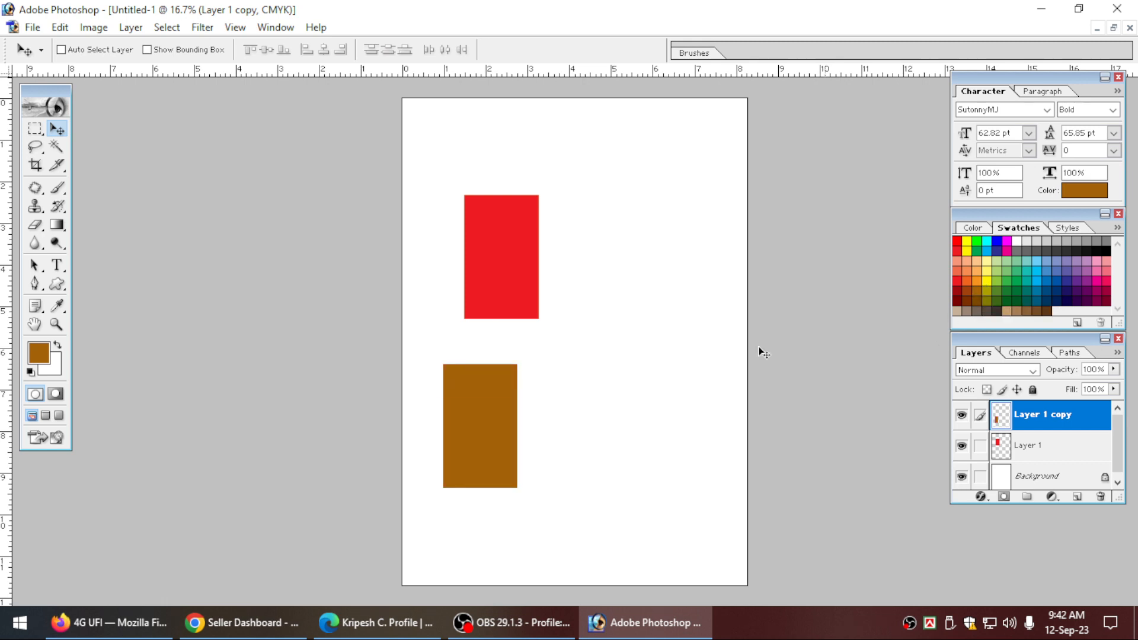
click(39, 355)
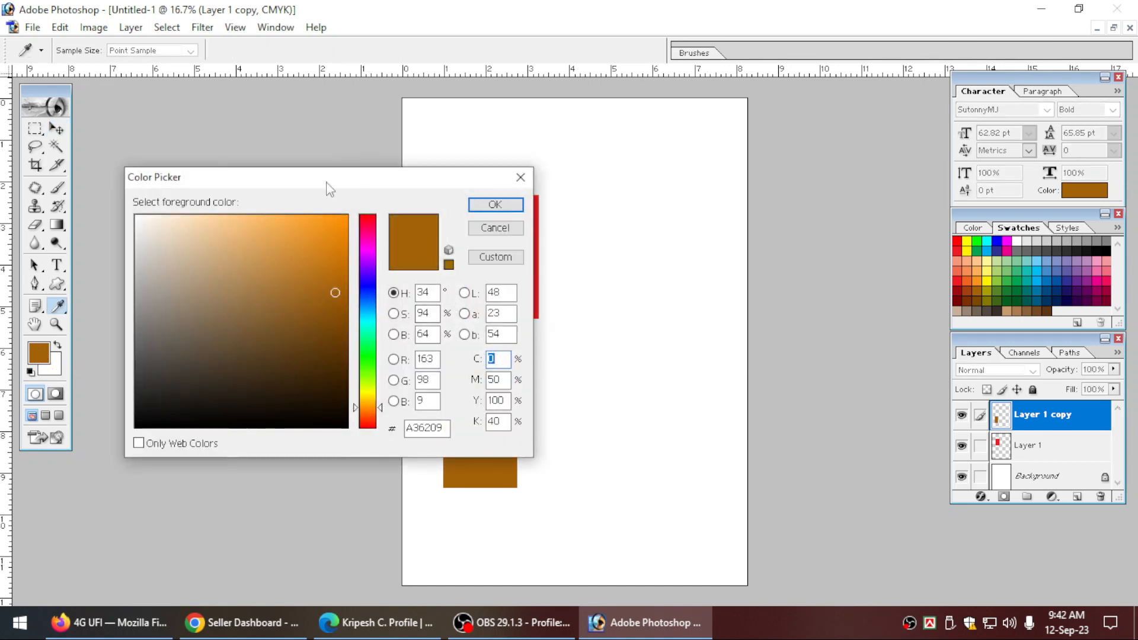
drag(322, 185, 329, 159)
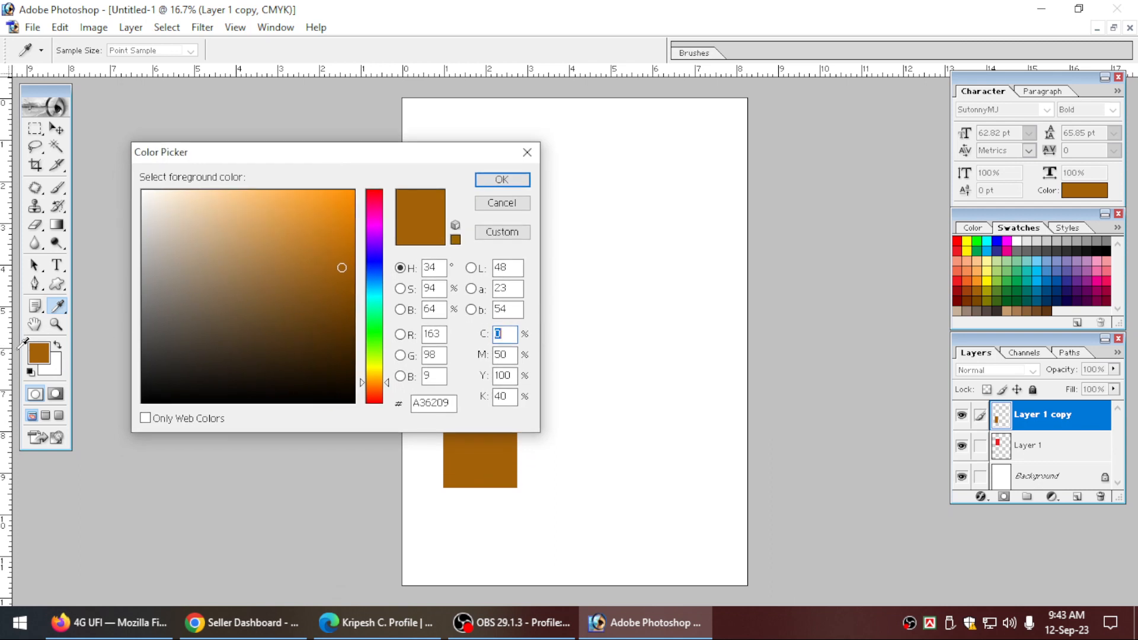
double_click(514, 355)
double_click(513, 375)
key(Return)
key(v)
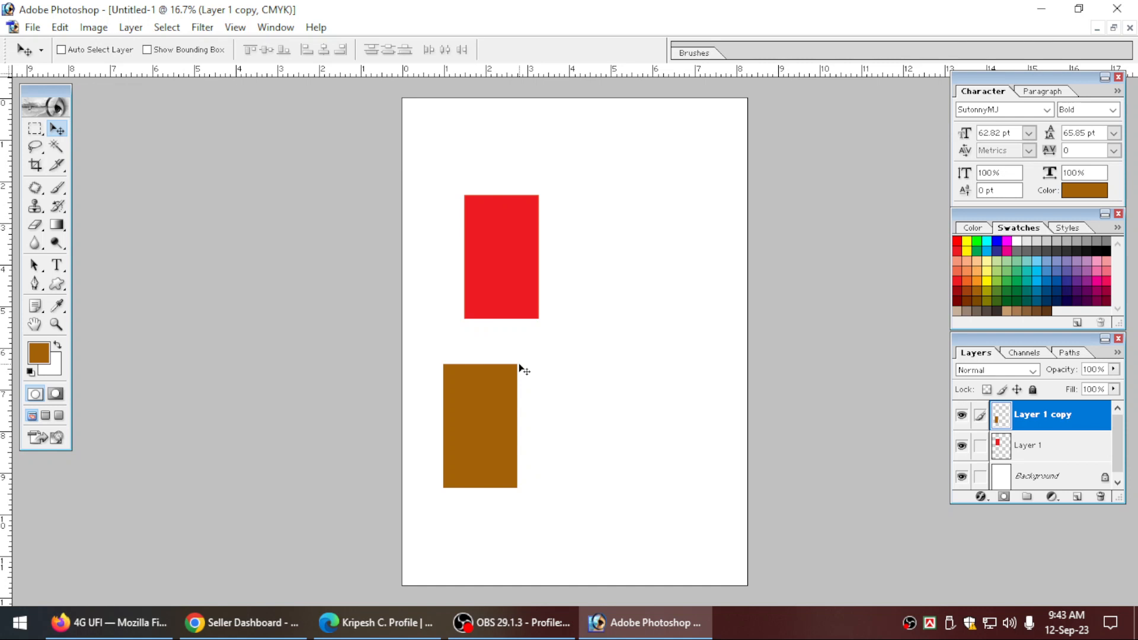
Step: Close the Untitled-1 document without saving the changes
key(ctrl+w)
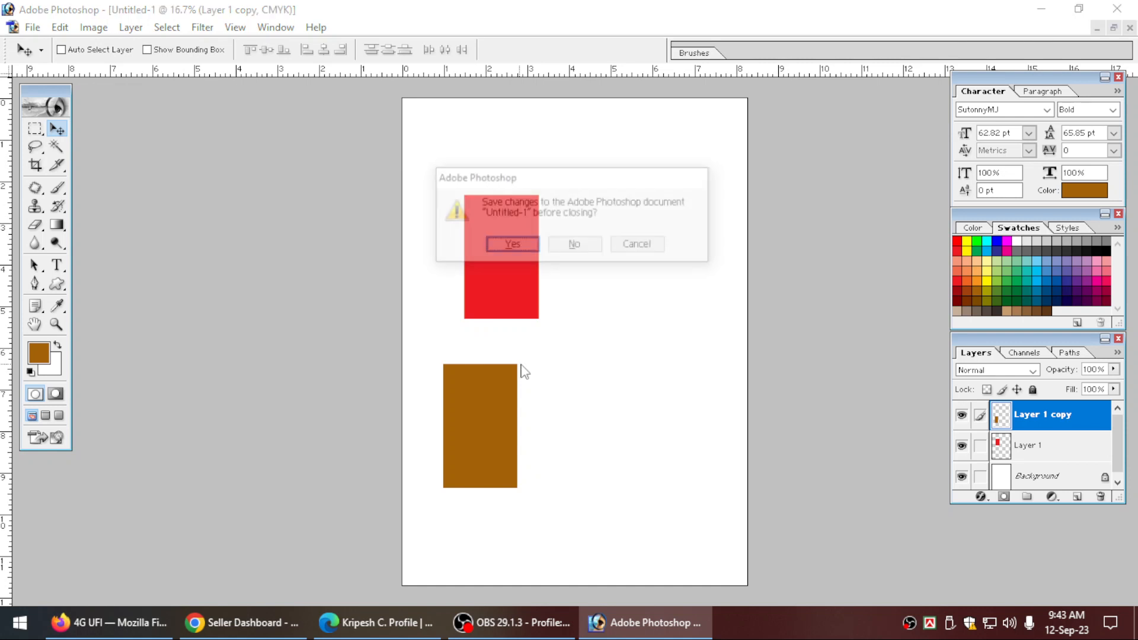
key(n)
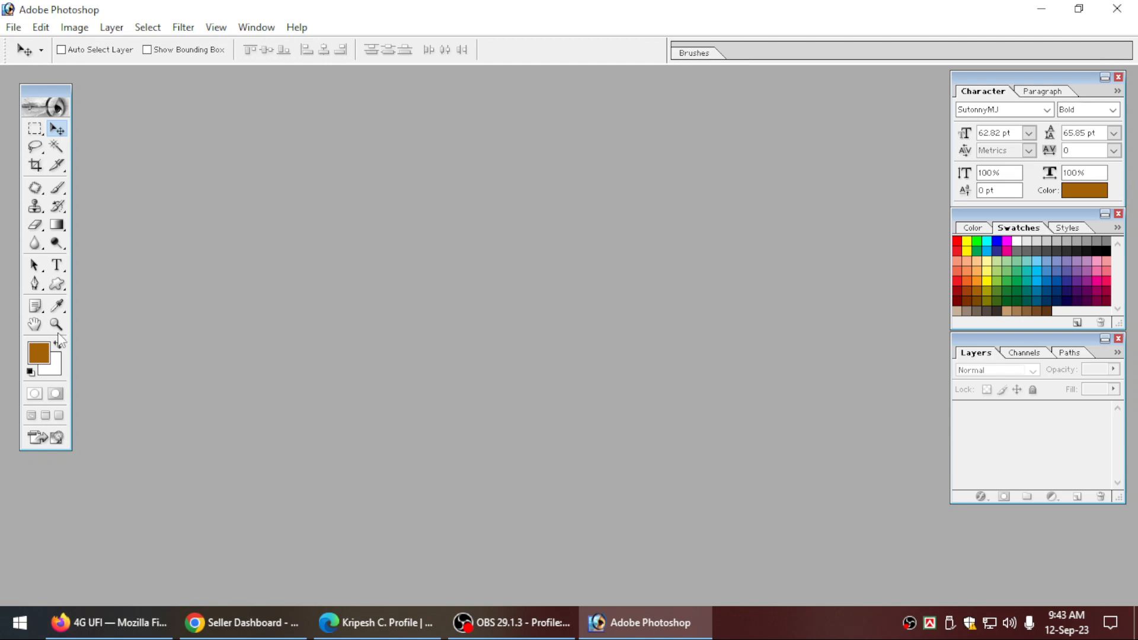
Step: Set the foreground color to the reddish-brown dark orange swatch and check its CMYK values in the Color Picker
click(983, 285)
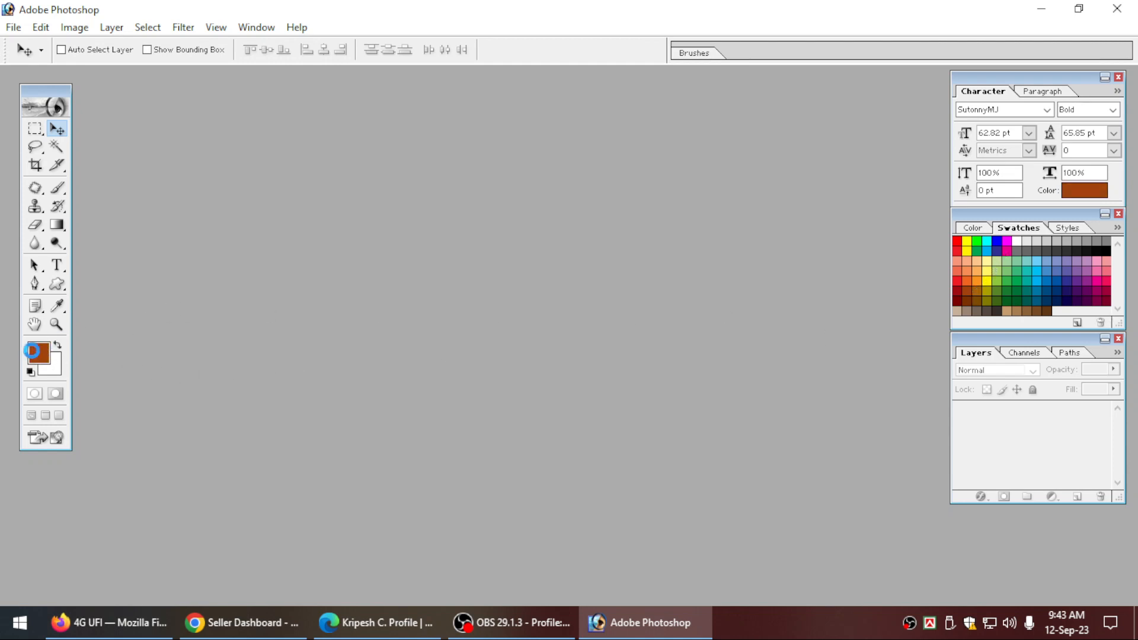
click(39, 353)
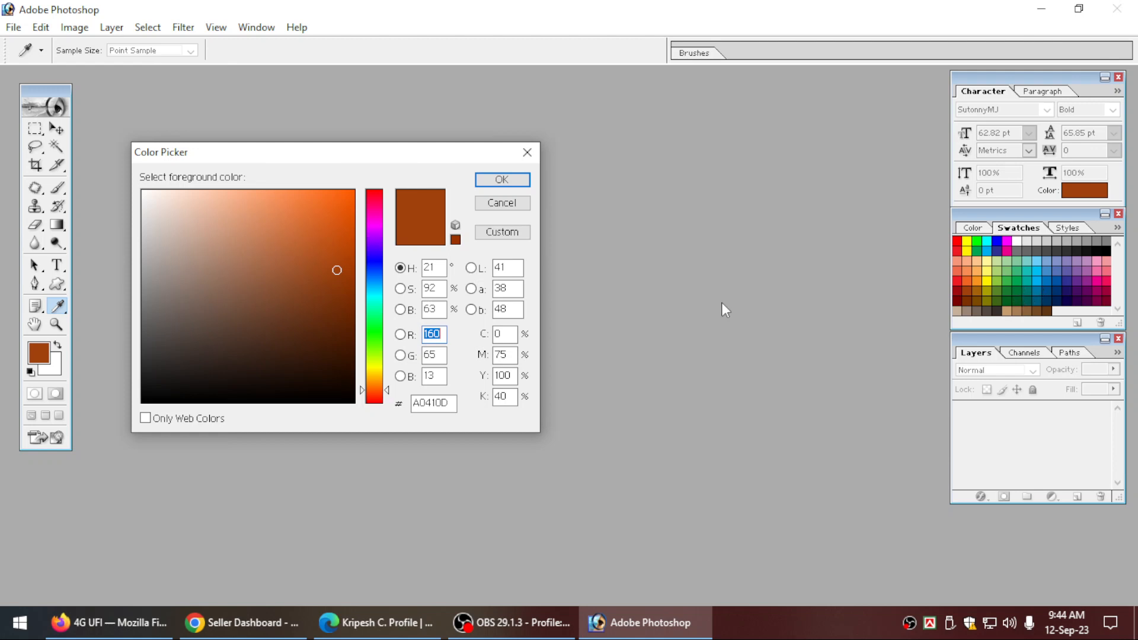
click(504, 334)
key(Return)
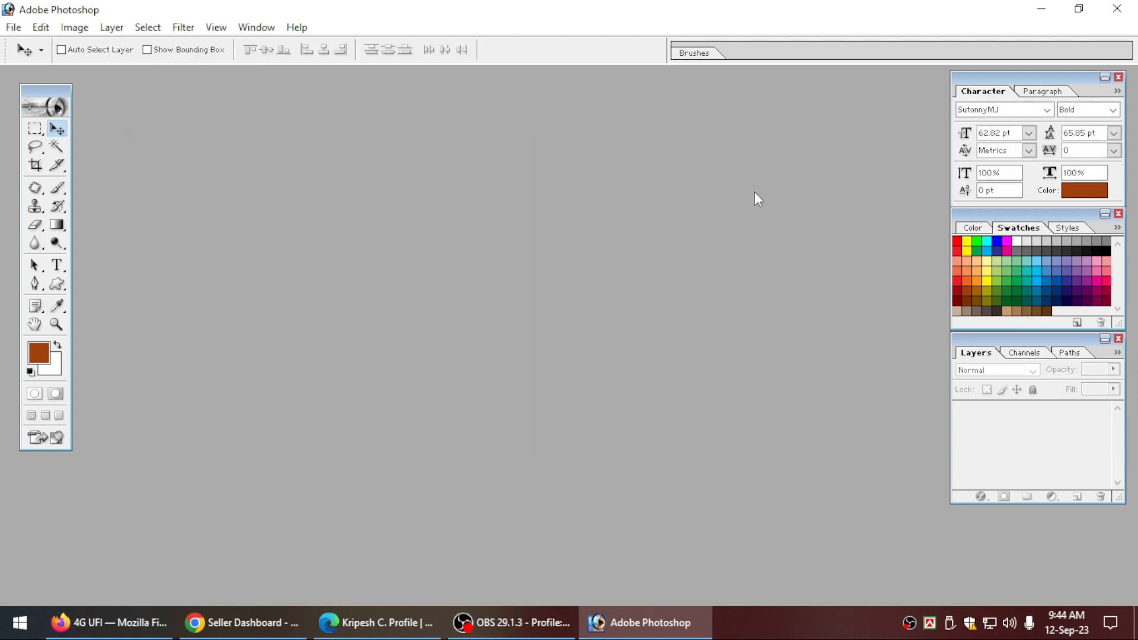
Step: Exit Photoshop and refresh the Windows desktop several times
click(1117, 8)
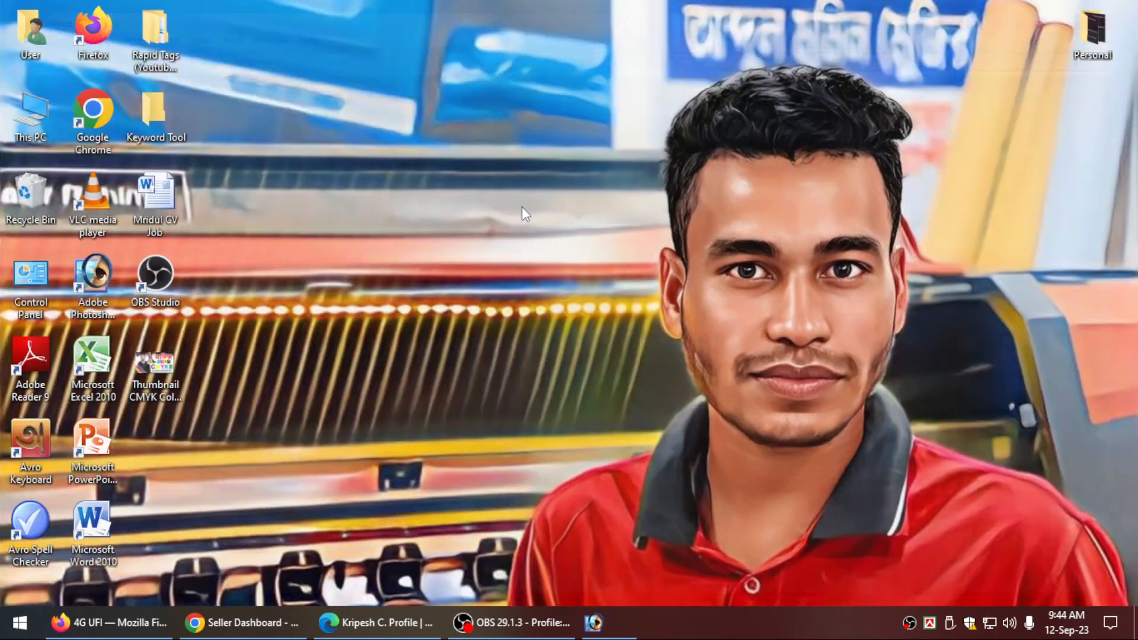
right_click(404, 194)
click(421, 241)
right_click(414, 206)
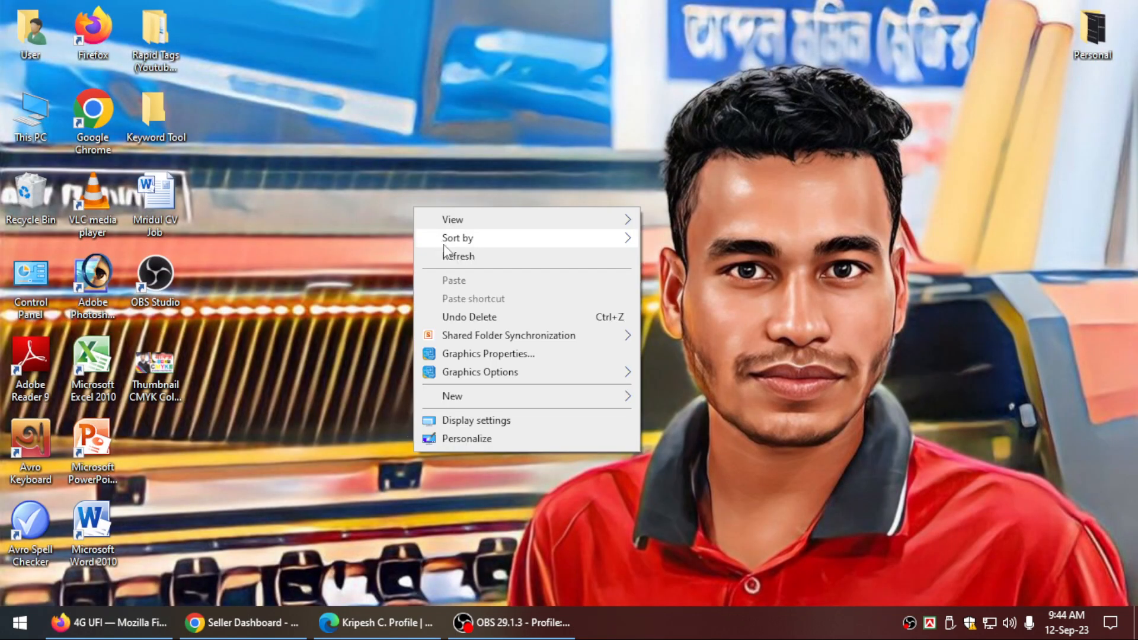
click(451, 257)
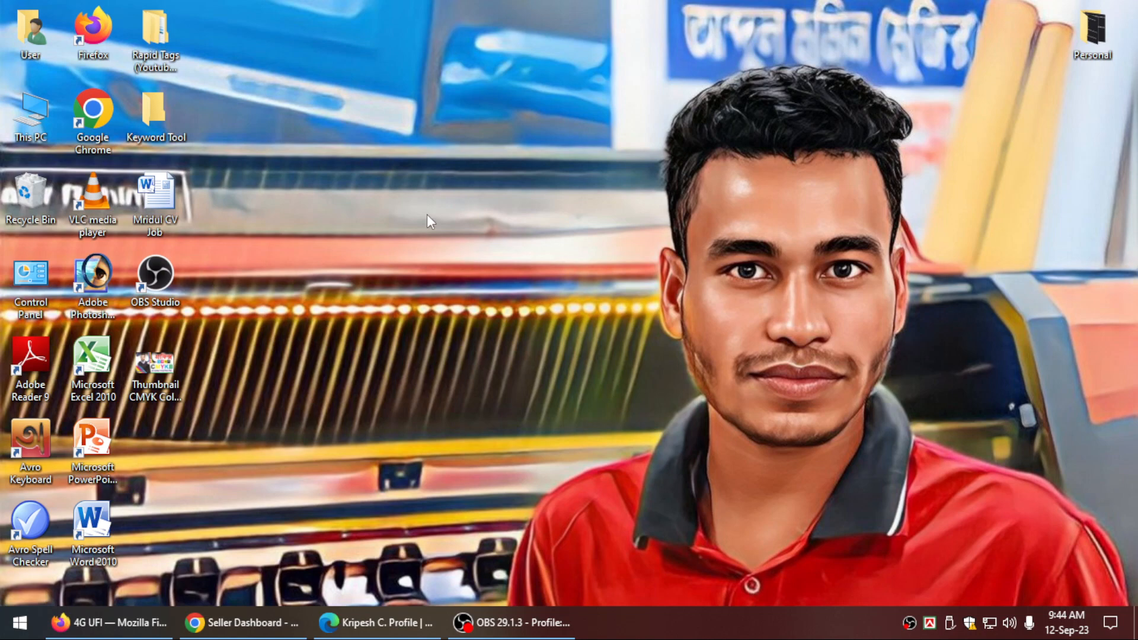
right_click(427, 214)
click(470, 259)
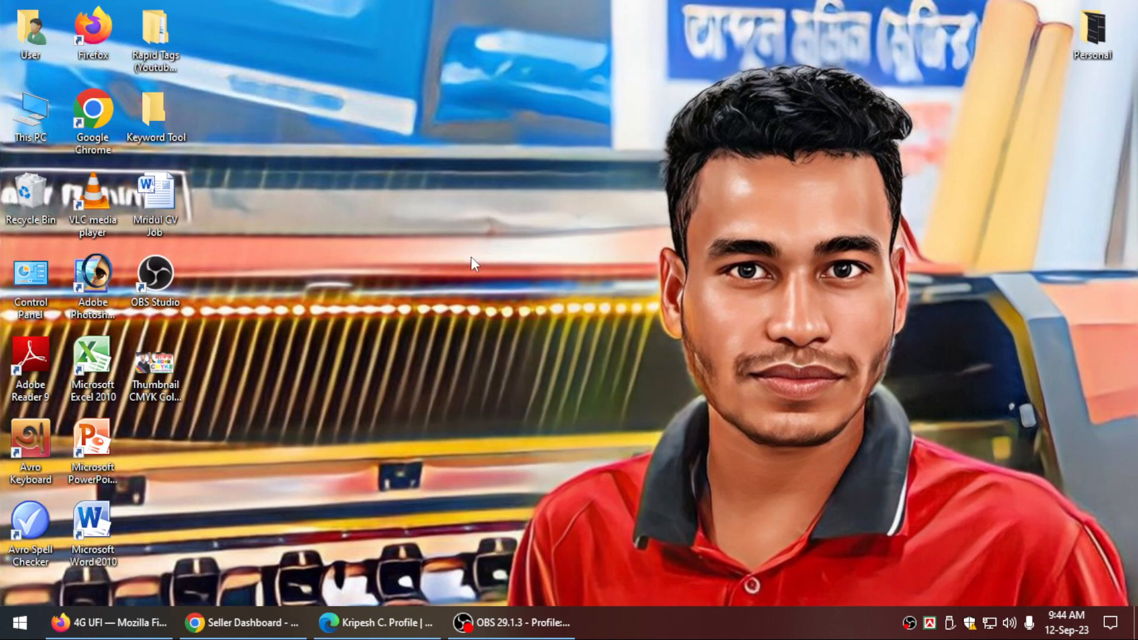